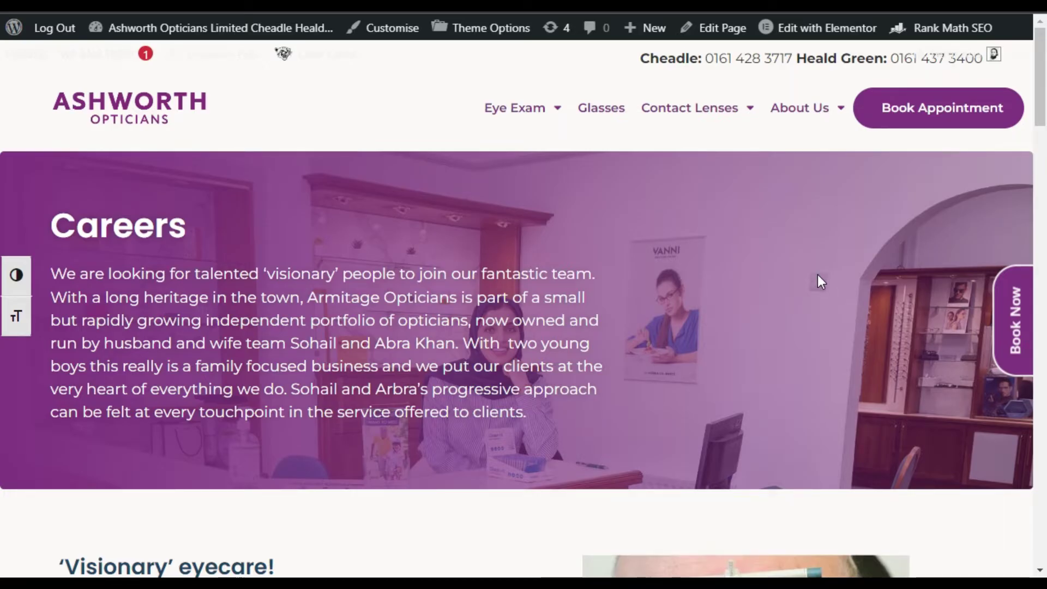
Step: Place a new Button widget above the Current Vacancies section of the Careers page
{"action": "scroll", "coordinate": [818, 278], "scroll_direction": "down", "scroll_amount": 4}
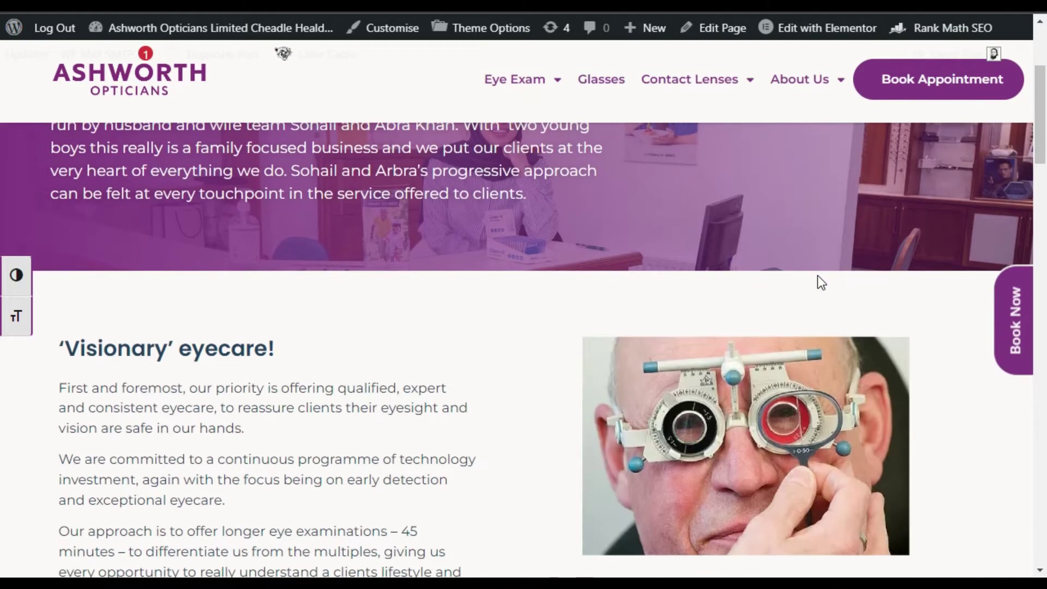
{"action": "scroll", "coordinate": [817, 276], "scroll_direction": "down", "scroll_amount": 2}
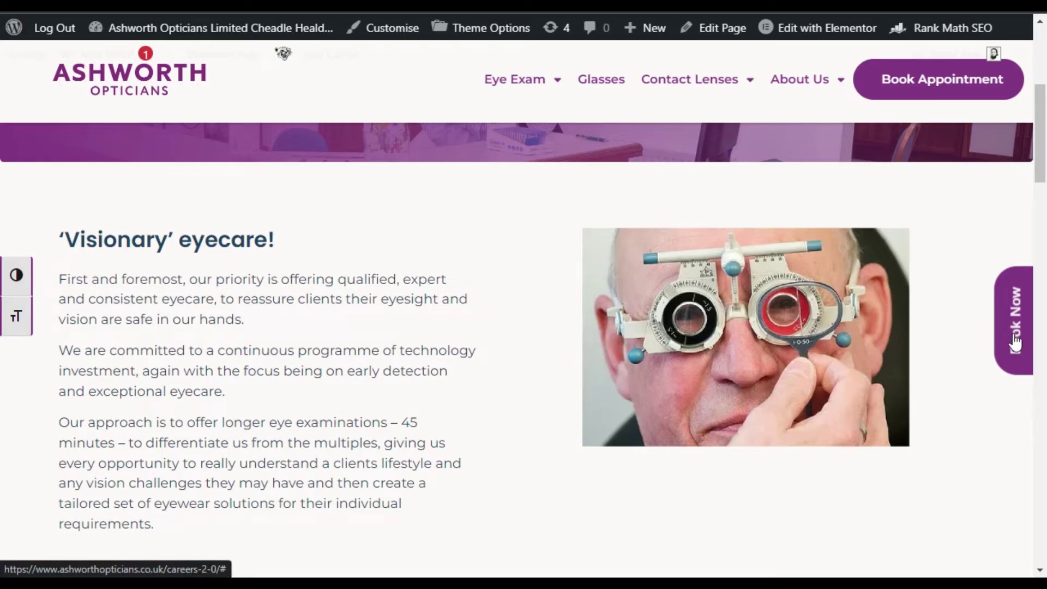
{"action": "scroll", "coordinate": [1005, 372], "scroll_direction": "down", "scroll_amount": 1}
{"action": "scroll", "coordinate": [1005, 372], "scroll_direction": "down", "scroll_amount": 3}
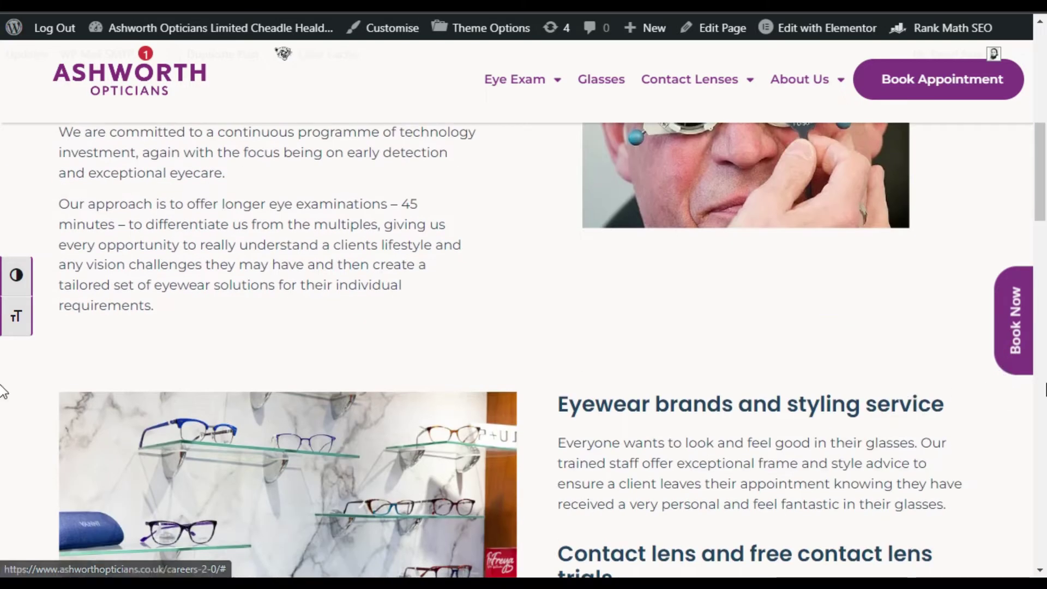
{"action": "scroll", "coordinate": [1012, 366], "scroll_direction": "down", "scroll_amount": 10}
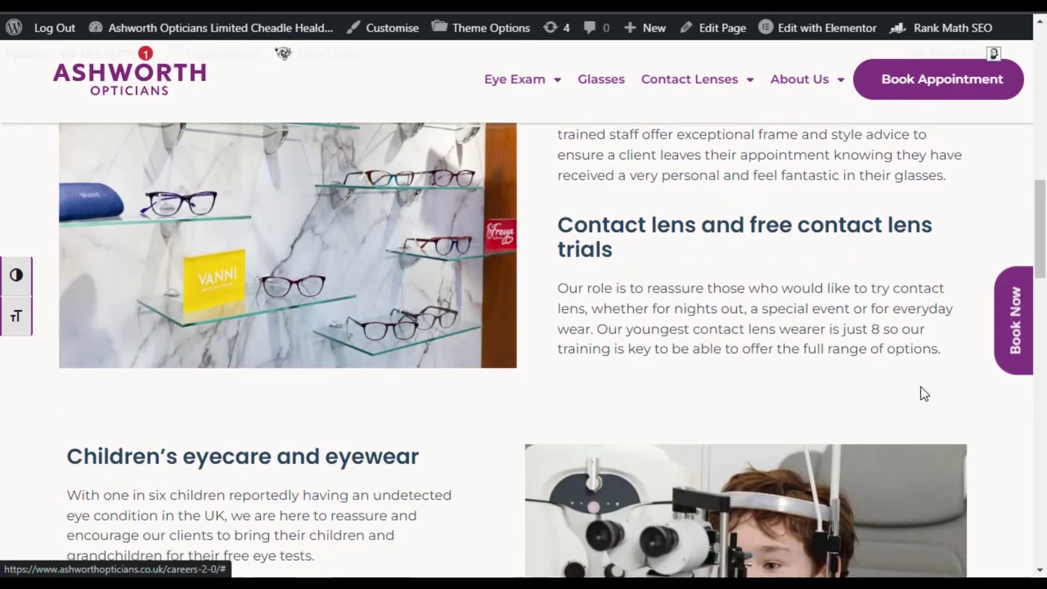
{"action": "scroll", "coordinate": [1018, 354], "scroll_direction": "down", "scroll_amount": 10}
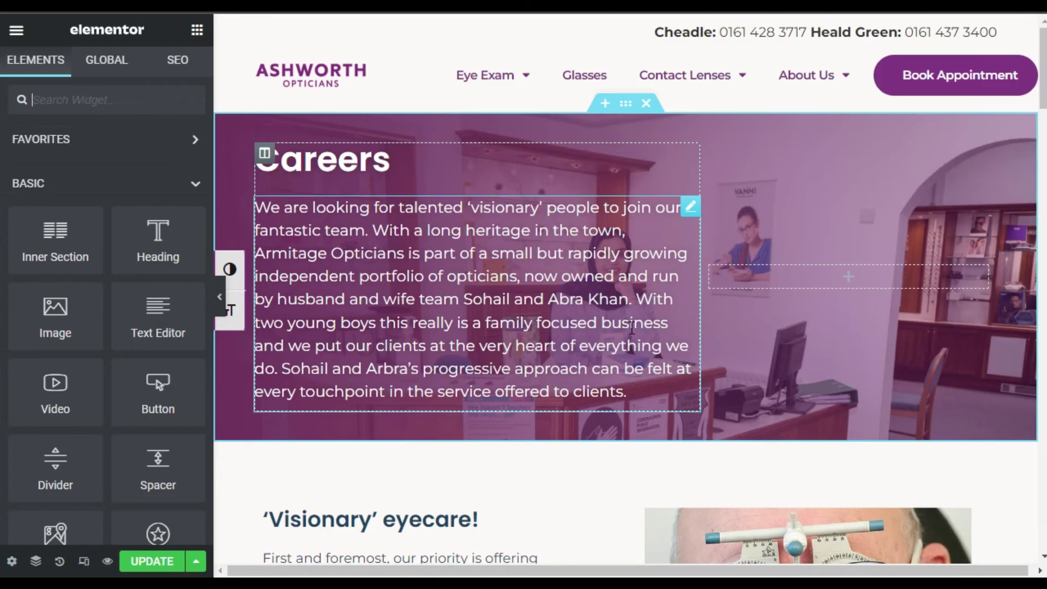
{"action": "scroll", "coordinate": [551, 304], "scroll_direction": "down", "scroll_amount": 15}
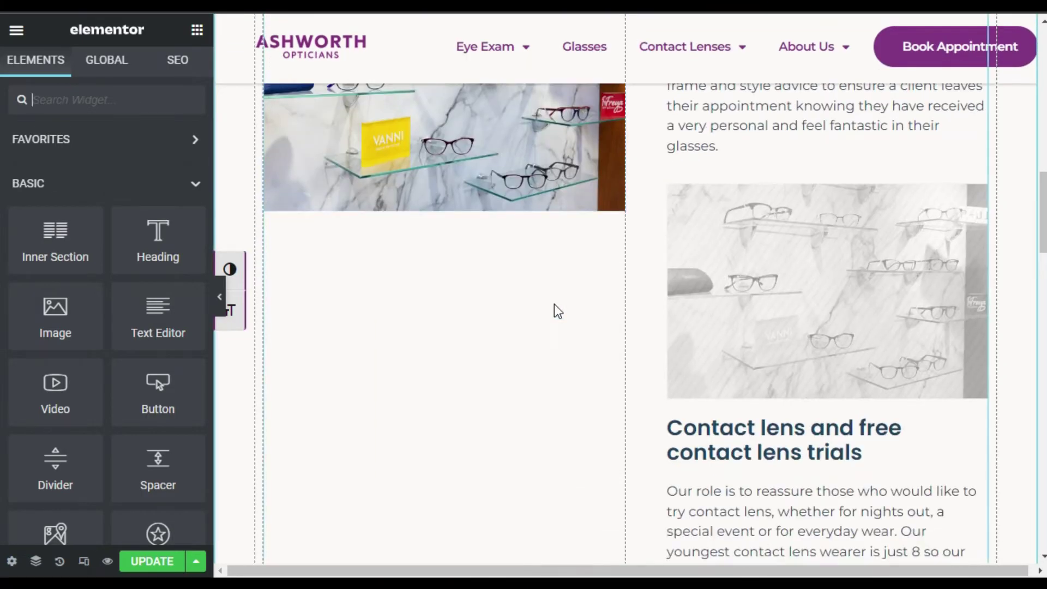
{"action": "scroll", "coordinate": [556, 303], "scroll_direction": "down", "scroll_amount": 10}
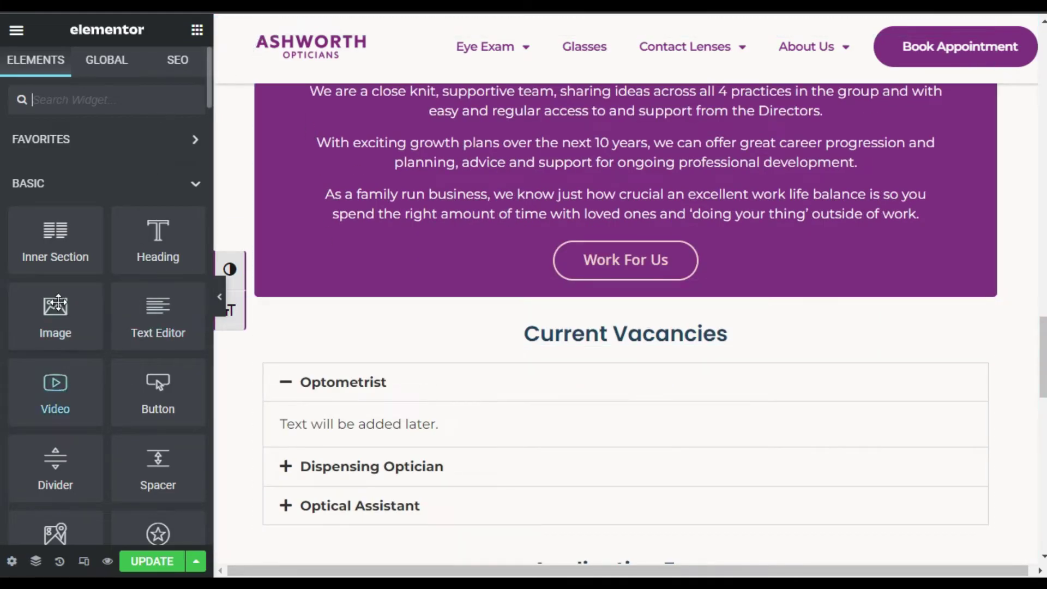
{"action": "left_click_drag", "start_coordinate": [151, 399], "coordinate": [637, 312]}
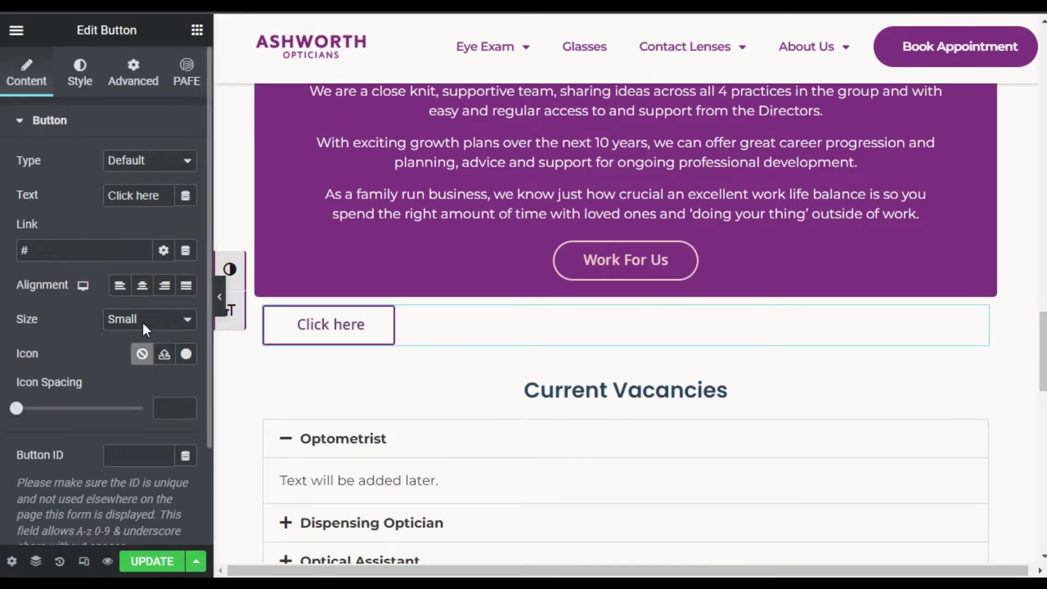
Step: Change the button text to 'Book Now' and paste the booking page URL as its link
{"action": "left_click_drag", "start_coordinate": [159, 200], "coordinate": [98, 201]}
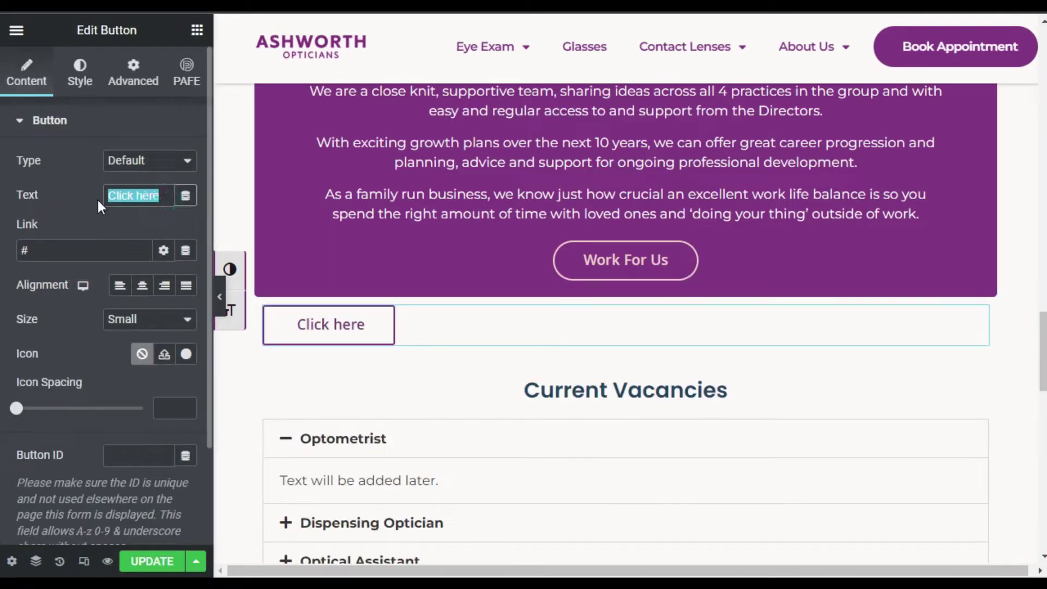
{"action": "type", "text": "Book Now"}
{"action": "left_click", "coordinate": [87, 250]}
{"action": "right_click", "coordinate": [87, 251]}
{"action": "left_click", "coordinate": [131, 376]}
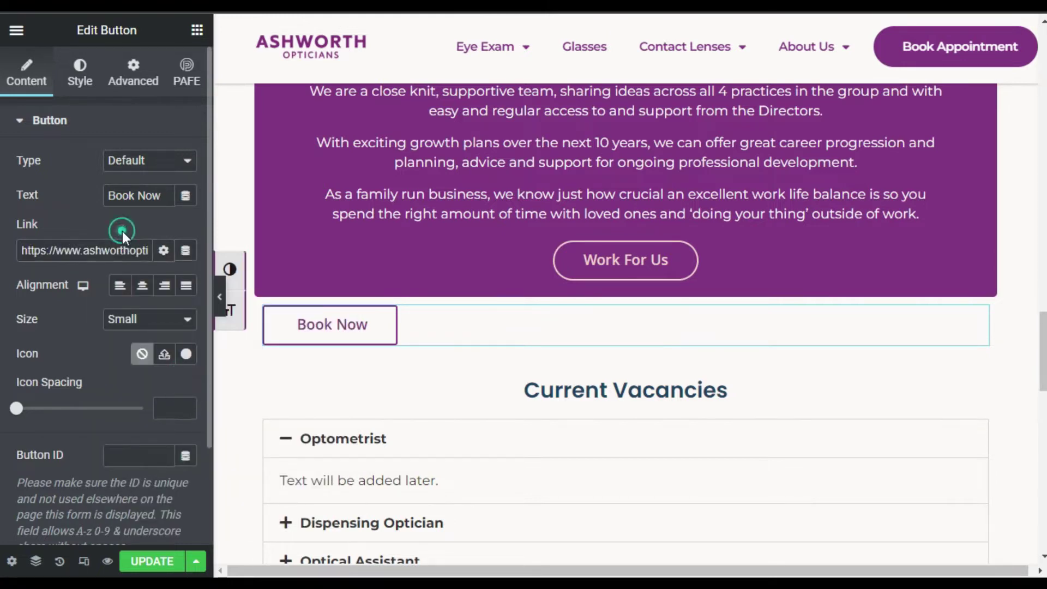
Step: Keep the button size set to Small
{"action": "scroll", "coordinate": [117, 240], "scroll_direction": "down", "scroll_amount": 2}
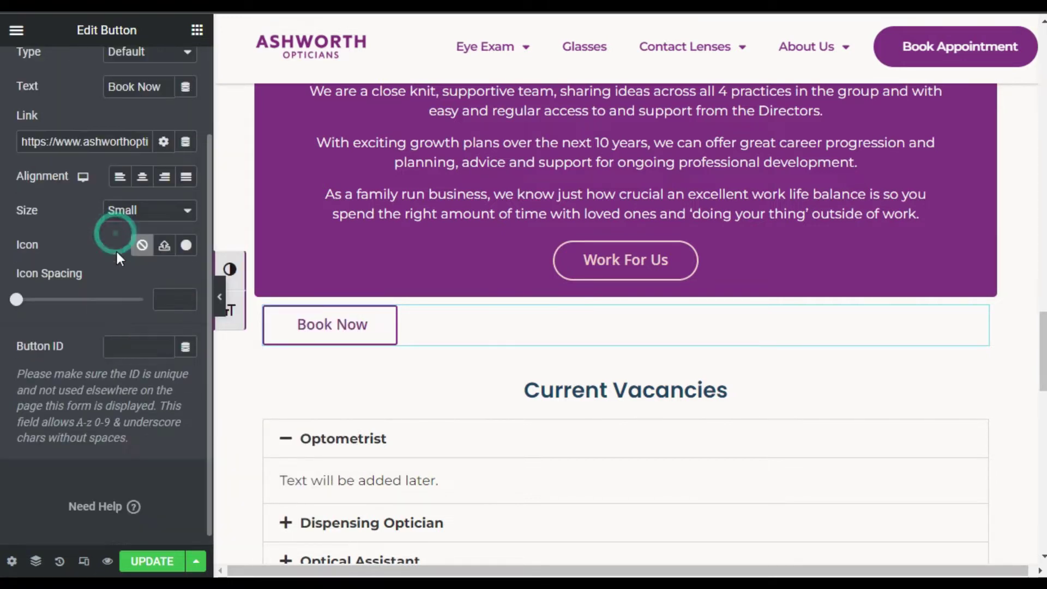
{"action": "left_click", "coordinate": [139, 213]}
{"action": "left_click", "coordinate": [145, 243]}
{"action": "scroll", "coordinate": [148, 244], "scroll_direction": "up", "scroll_amount": 2}
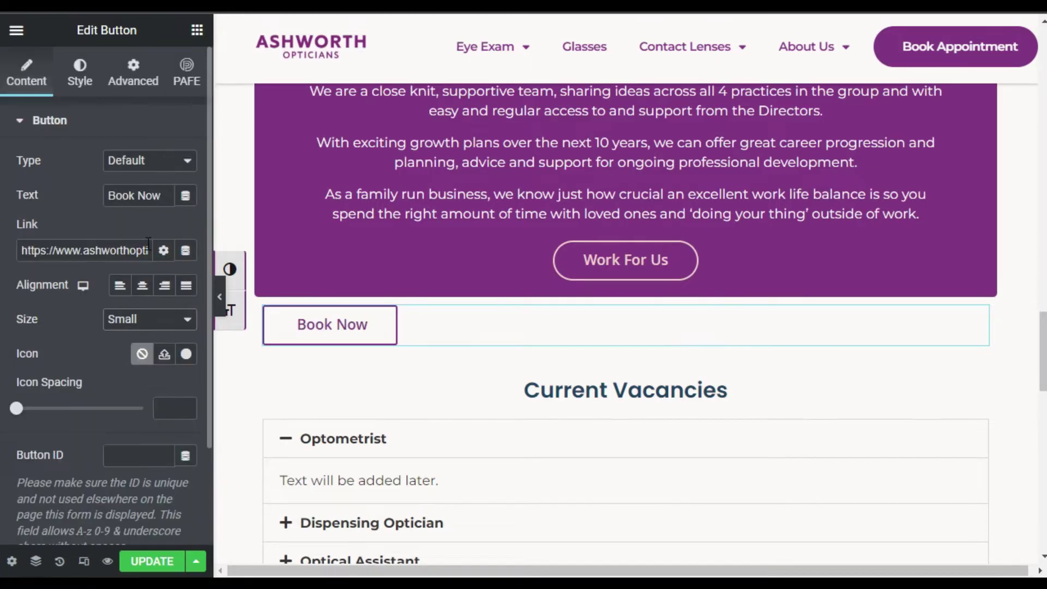
{"action": "left_click", "coordinate": [81, 87]}
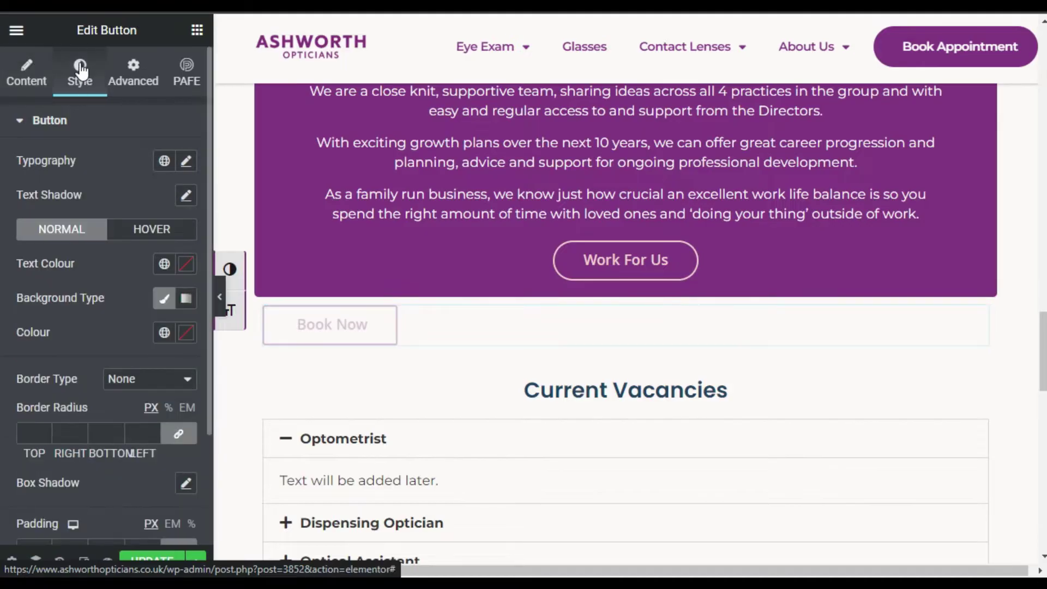
Step: Set the button typography to Khula, 18 px, weight 600
{"action": "left_click", "coordinate": [186, 161]}
{"action": "left_click", "coordinate": [144, 236]}
{"action": "type", "text": "khu"}
{"action": "left_click", "coordinate": [149, 308]}
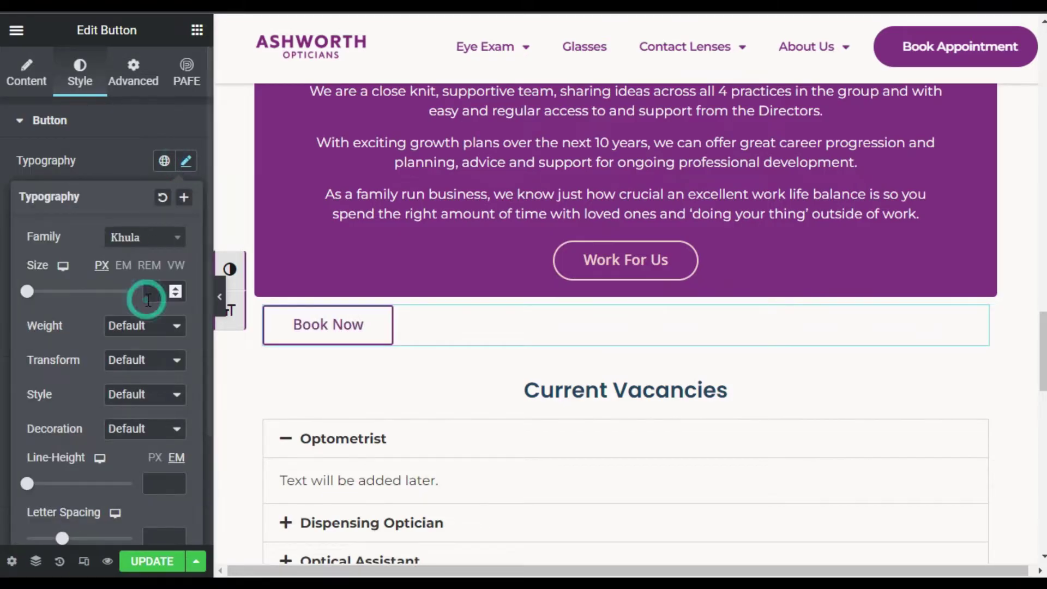
{"action": "left_click_drag", "start_coordinate": [27, 292], "coordinate": [36, 293]}
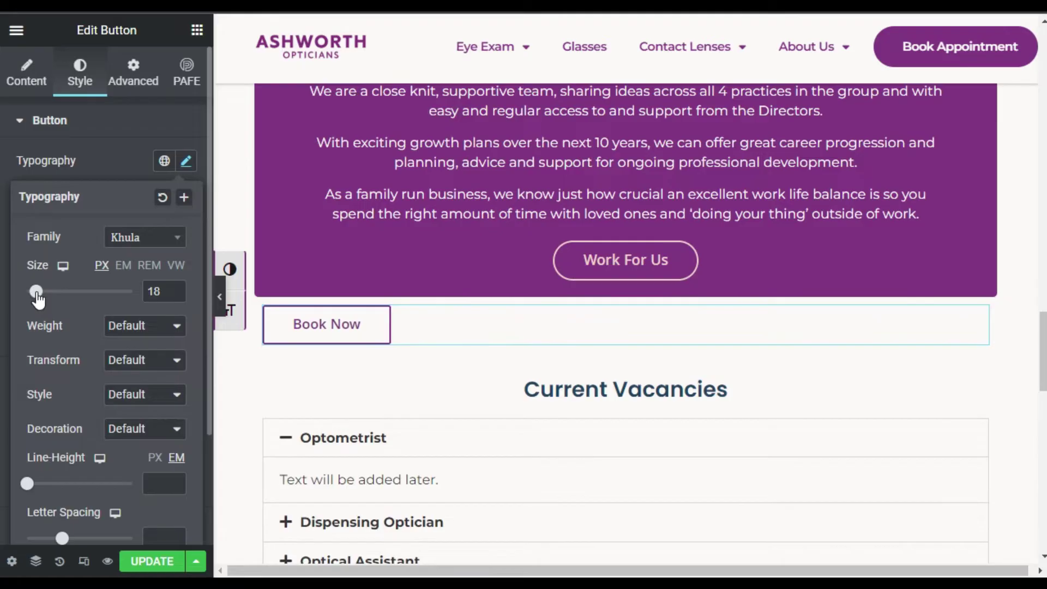
{"action": "scroll", "coordinate": [145, 330], "scroll_direction": "down", "scroll_amount": 2}
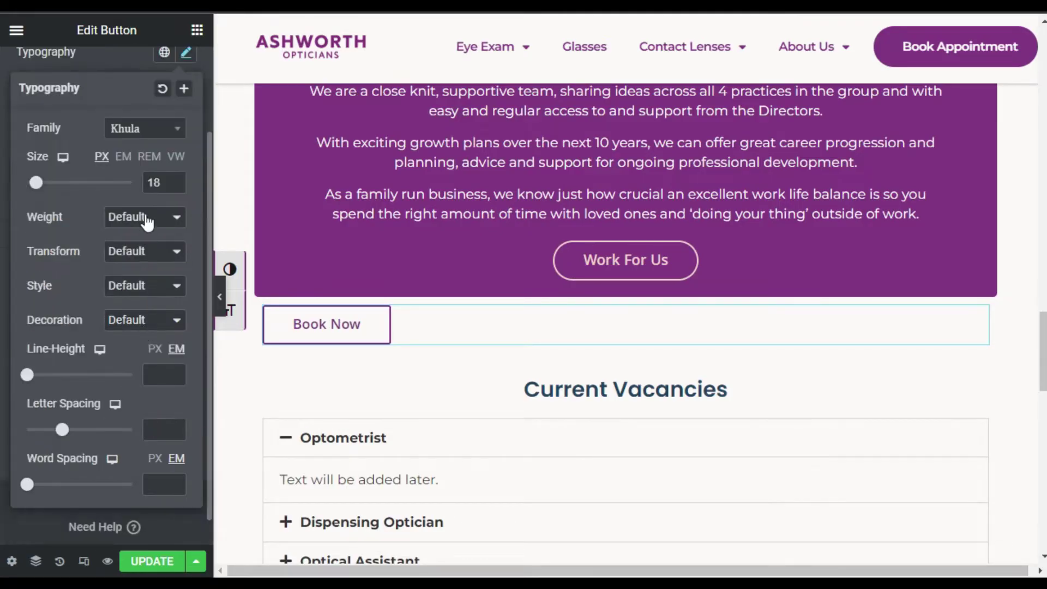
{"action": "left_click", "coordinate": [146, 217]}
{"action": "left_click", "coordinate": [128, 310]}
{"action": "scroll", "coordinate": [99, 108], "scroll_direction": "up", "scroll_amount": 2}
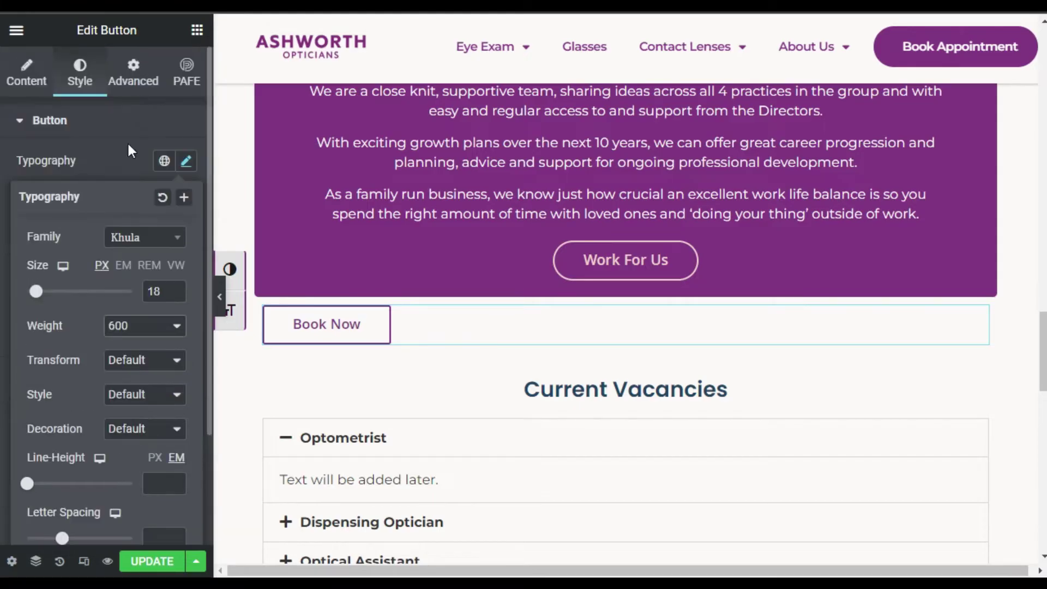
{"action": "left_click", "coordinate": [122, 154]}
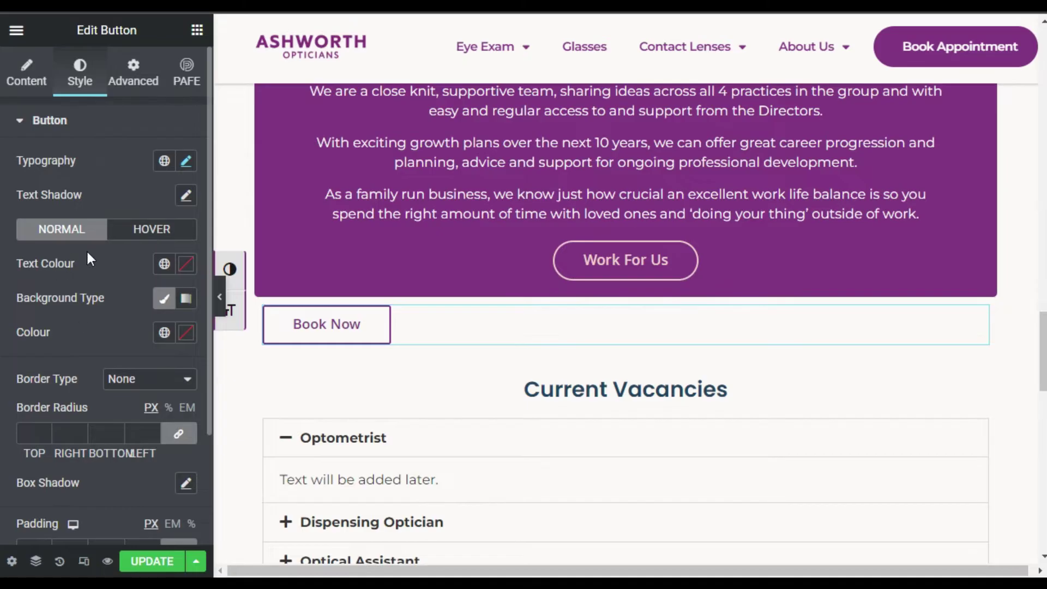
Step: Make the button text white (#FFFFFF) on the global Primary purple background
{"action": "left_click", "coordinate": [188, 268]}
{"action": "left_click_drag", "start_coordinate": [116, 346], "coordinate": [86, 309]}
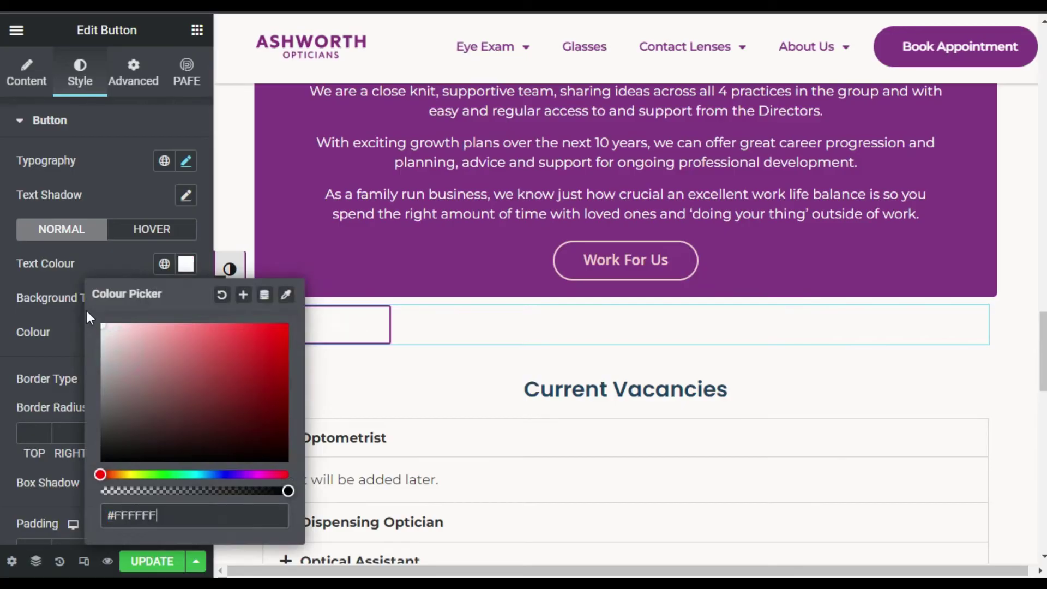
{"action": "left_click", "coordinate": [100, 265]}
{"action": "left_click", "coordinate": [163, 332]}
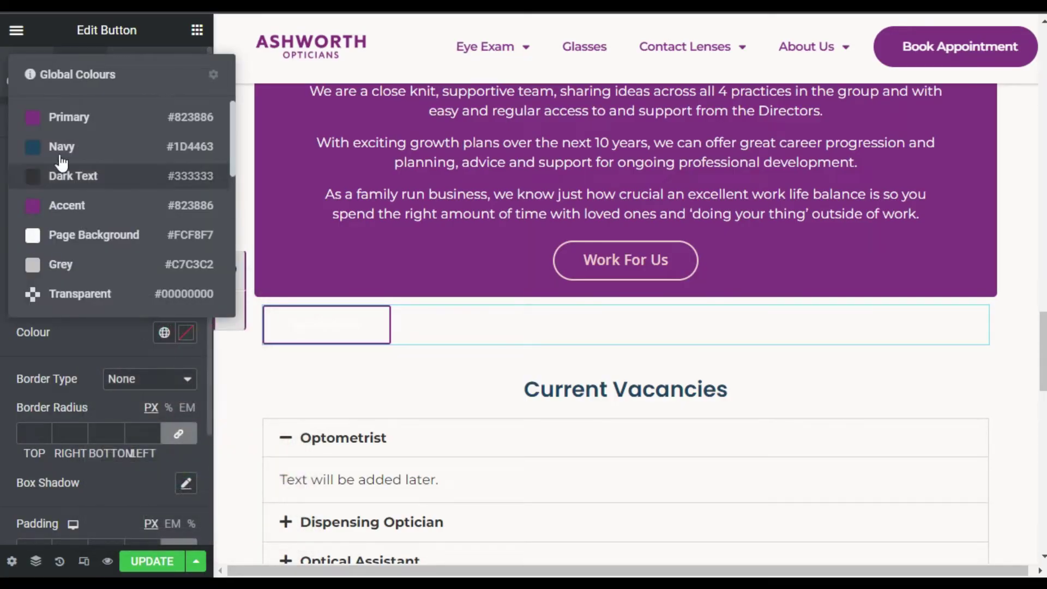
{"action": "left_click", "coordinate": [58, 117]}
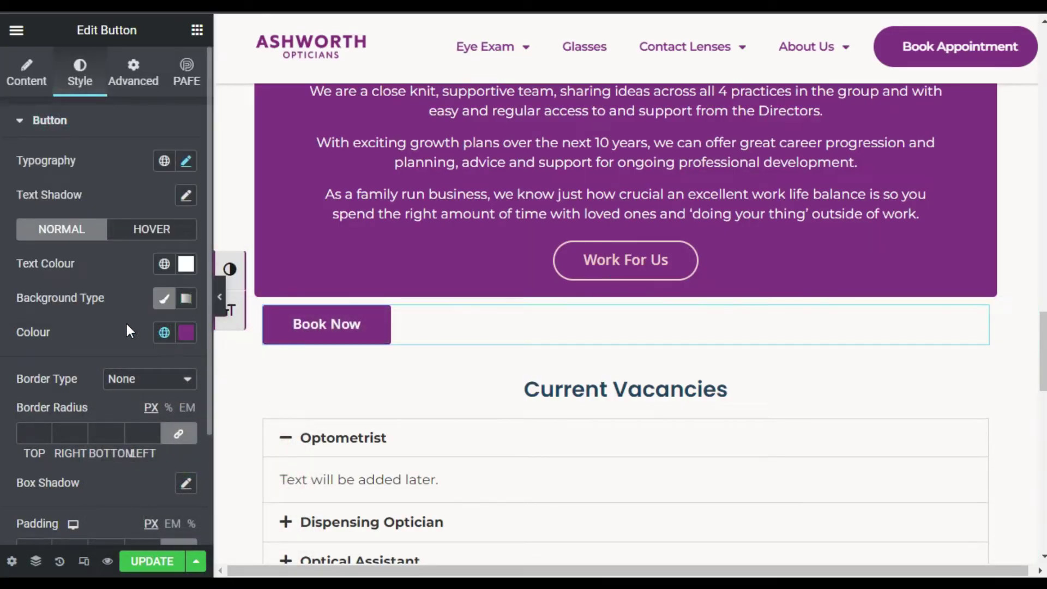
{"action": "scroll", "coordinate": [166, 315], "scroll_direction": "down", "scroll_amount": 2}
{"action": "left_click", "coordinate": [128, 270]}
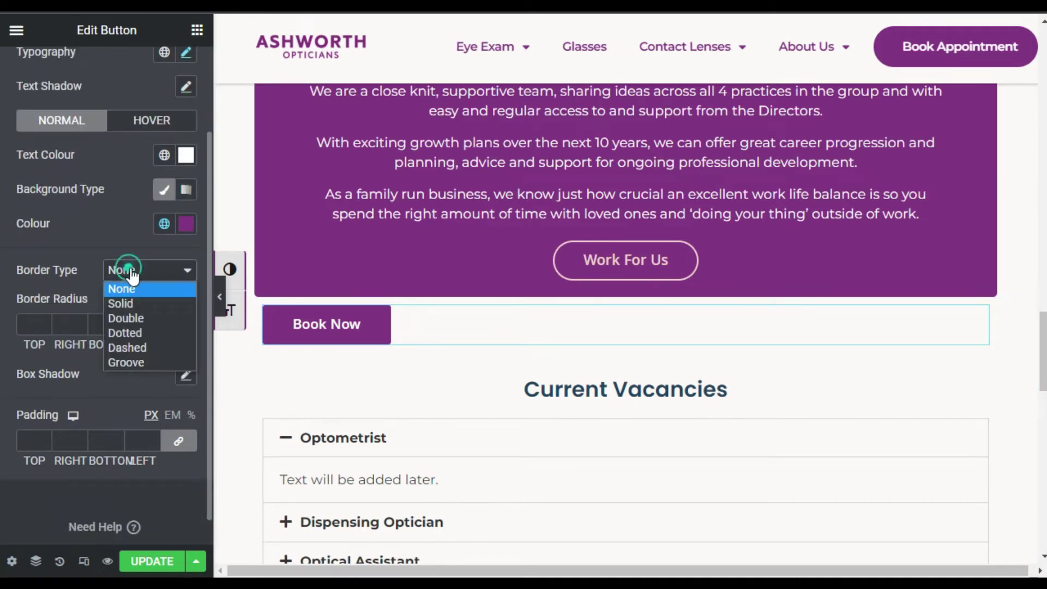
Step: Give the button a solid border with widths 2/2/0/2
{"action": "left_click", "coordinate": [128, 304]}
{"action": "left_click", "coordinate": [36, 325]}
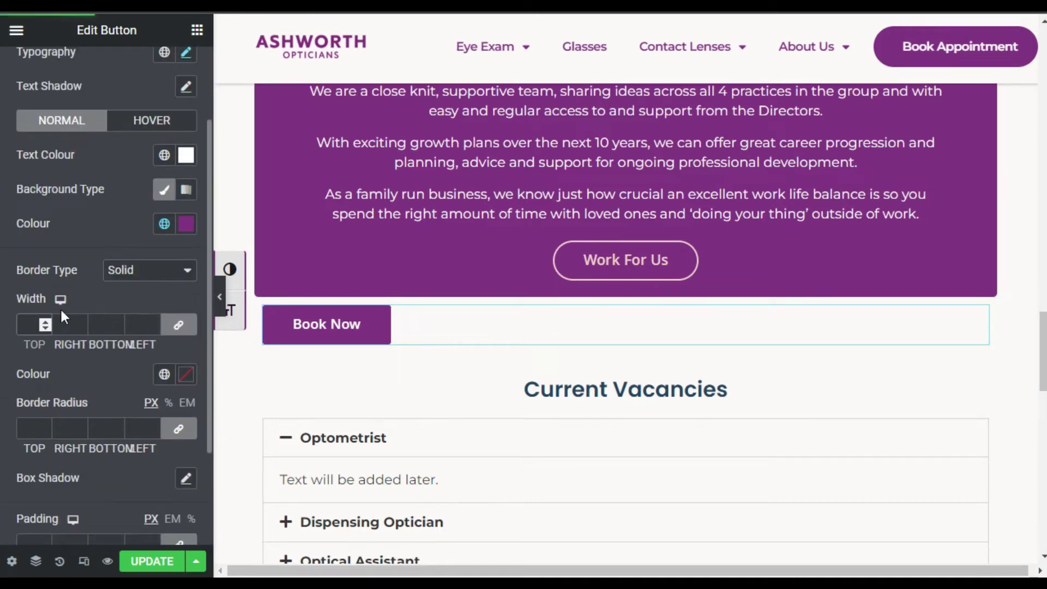
{"action": "type", "text": "2"}
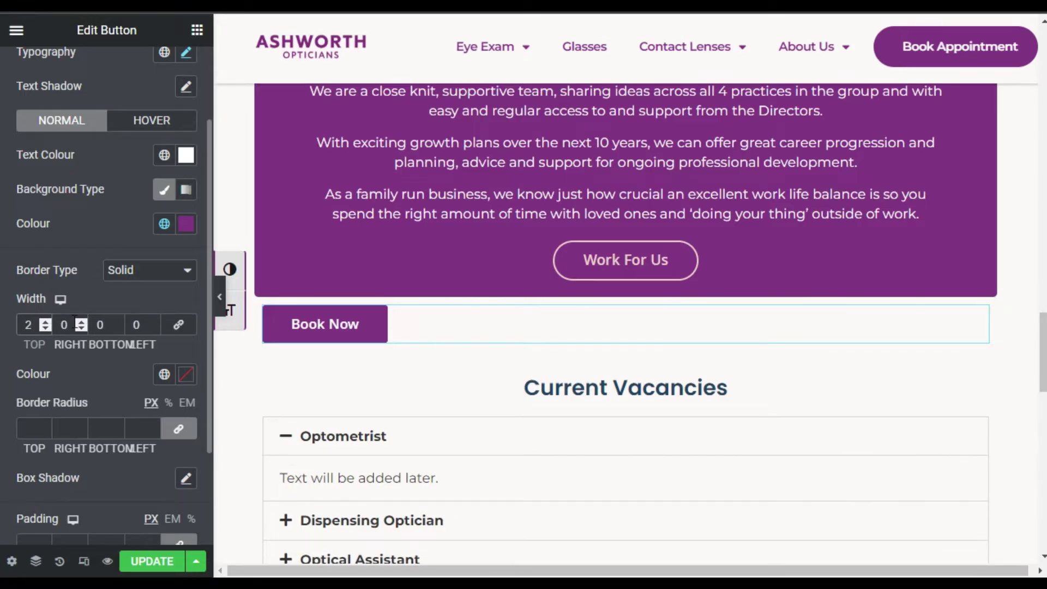
{"action": "left_click", "coordinate": [81, 322]}
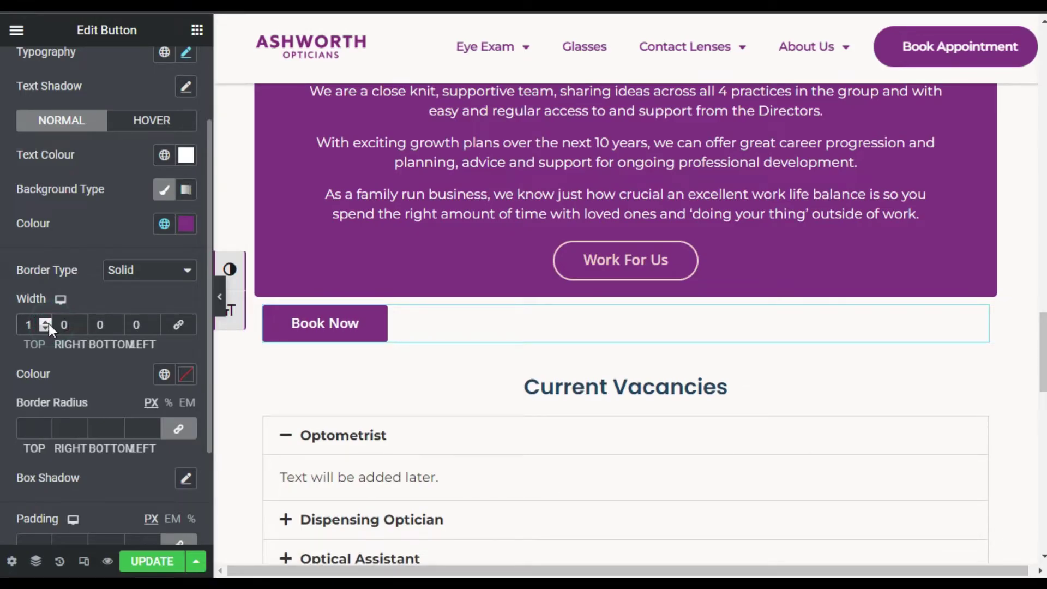
{"action": "left_click", "coordinate": [80, 322]}
{"action": "left_click", "coordinate": [154, 323]}
{"action": "left_click", "coordinate": [154, 322]}
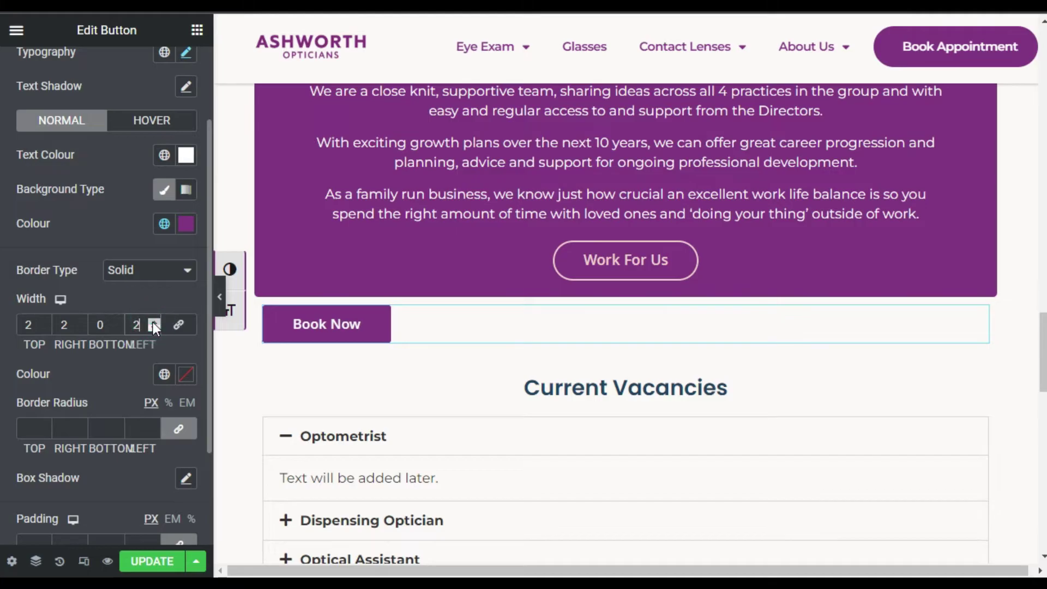
Step: Unlink the corner radius values and set the border colour to white
{"action": "scroll", "coordinate": [114, 392], "scroll_direction": "down", "scroll_amount": 2}
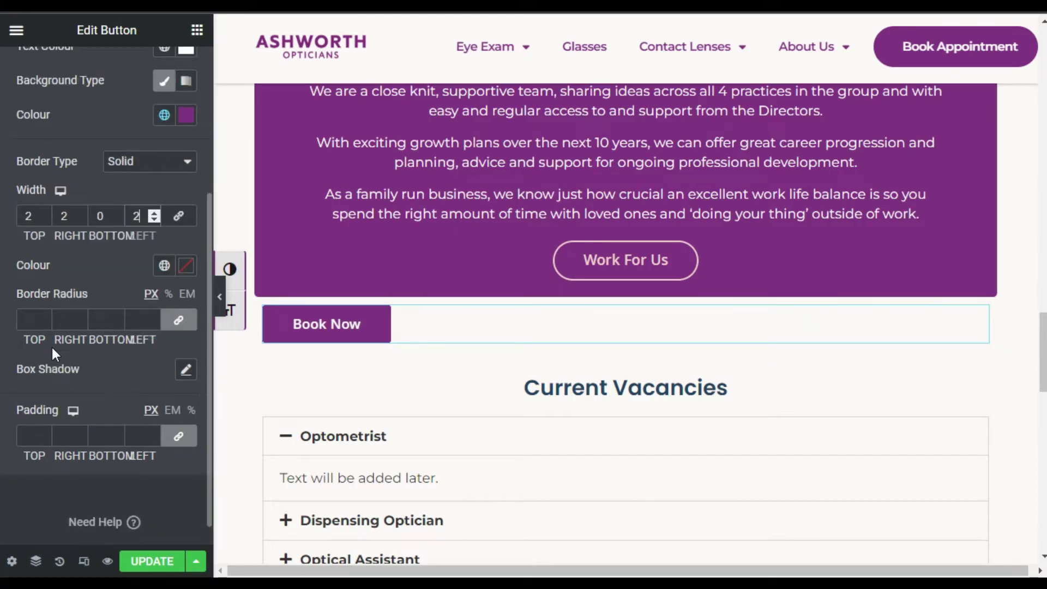
{"action": "left_click", "coordinate": [45, 324]}
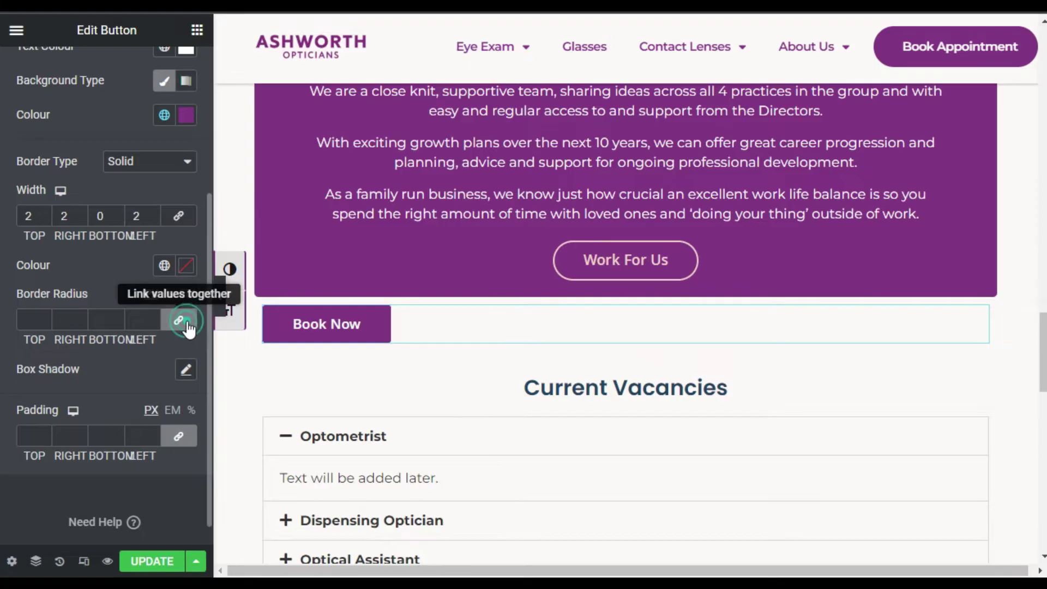
{"action": "left_click", "coordinate": [186, 265]}
{"action": "left_click", "coordinate": [135, 394]}
{"action": "left_click", "coordinate": [101, 326]}
{"action": "left_click", "coordinate": [38, 296]}
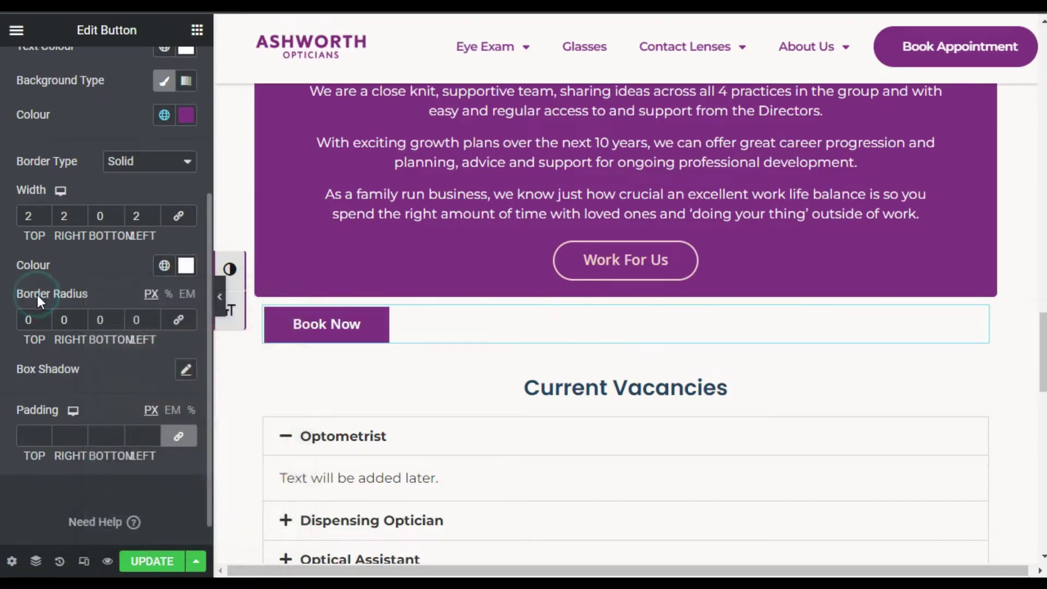
Step: Set the border radius to 30/30/0/0 for rounded top corners
{"action": "left_click_drag", "start_coordinate": [32, 323], "coordinate": [18, 323]}
{"action": "type", "text": "30"}
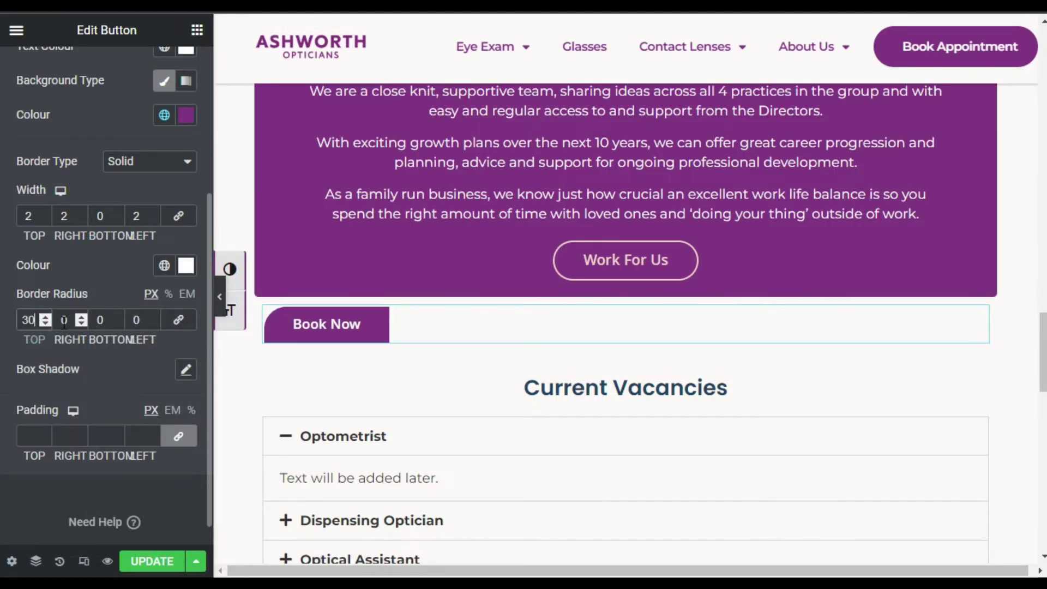
{"action": "type", "text": "2"}
{"action": "double_click", "coordinate": [64, 320]}
{"action": "type", "text": "30"}
{"action": "left_click", "coordinate": [63, 320]}
Step: Set unlinked padding to 20/25/10/25
{"action": "scroll", "coordinate": [156, 387], "scroll_direction": "down", "scroll_amount": 1}
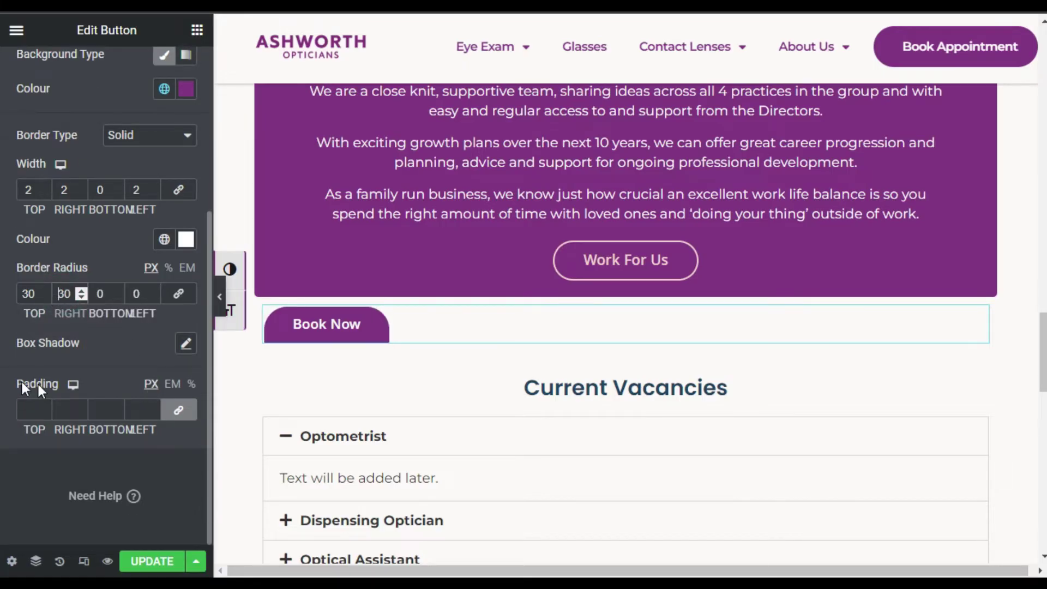
{"action": "left_click", "coordinate": [179, 411]}
{"action": "left_click", "coordinate": [45, 413]}
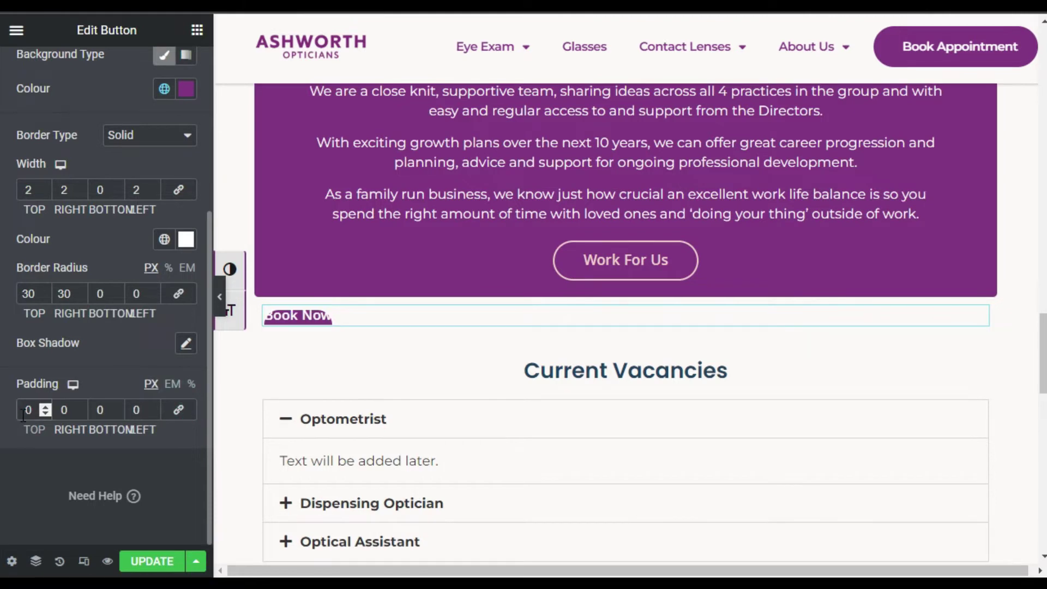
{"action": "type", "text": "2"}
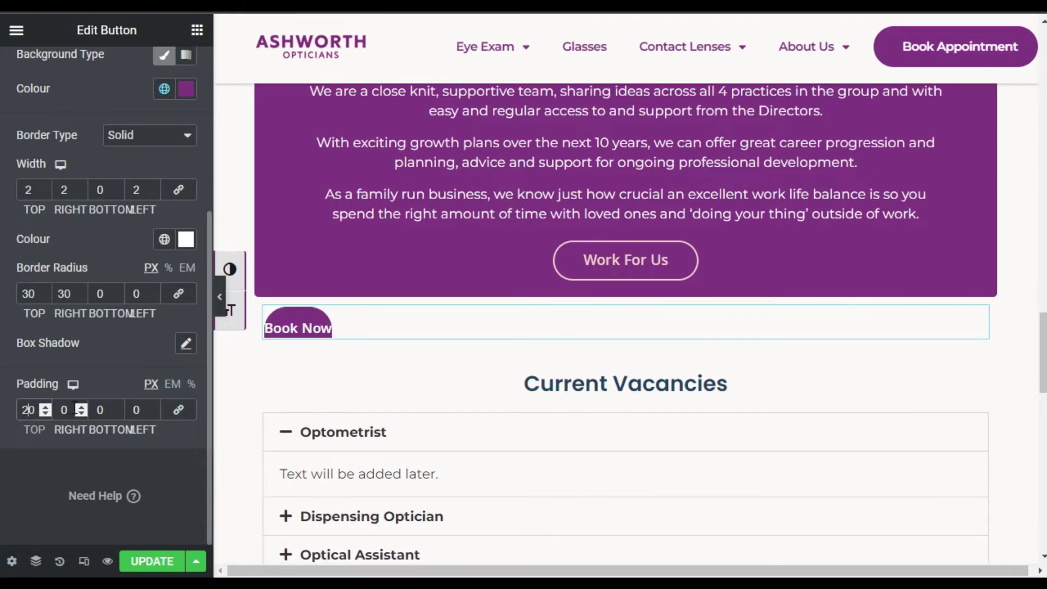
{"action": "double_click", "coordinate": [65, 410]}
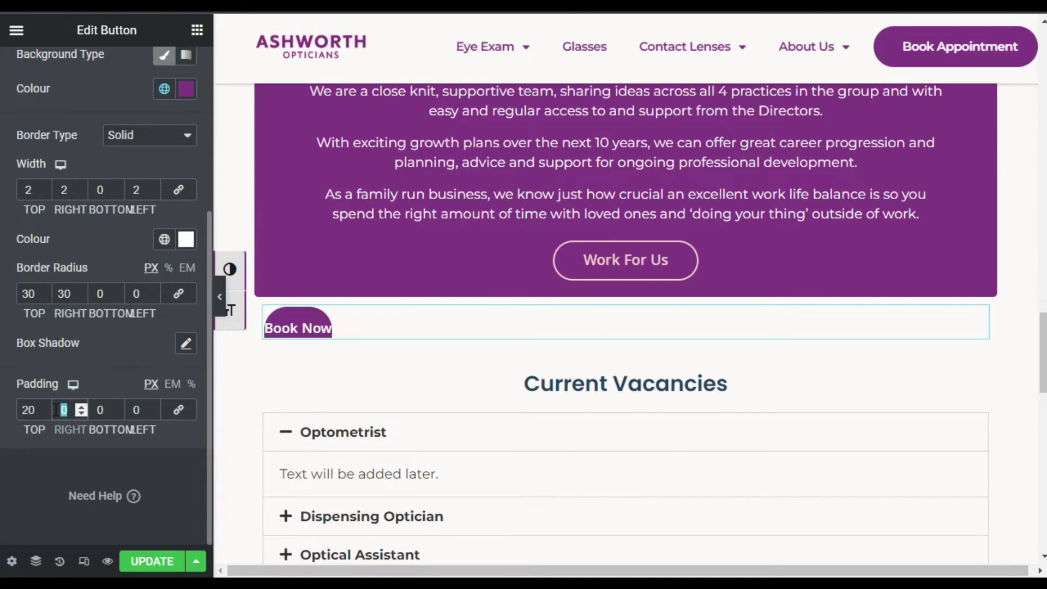
{"action": "type", "text": "25"}
{"action": "double_click", "coordinate": [101, 409]}
{"action": "type", "text": "10"}
{"action": "double_click", "coordinate": [142, 408]}
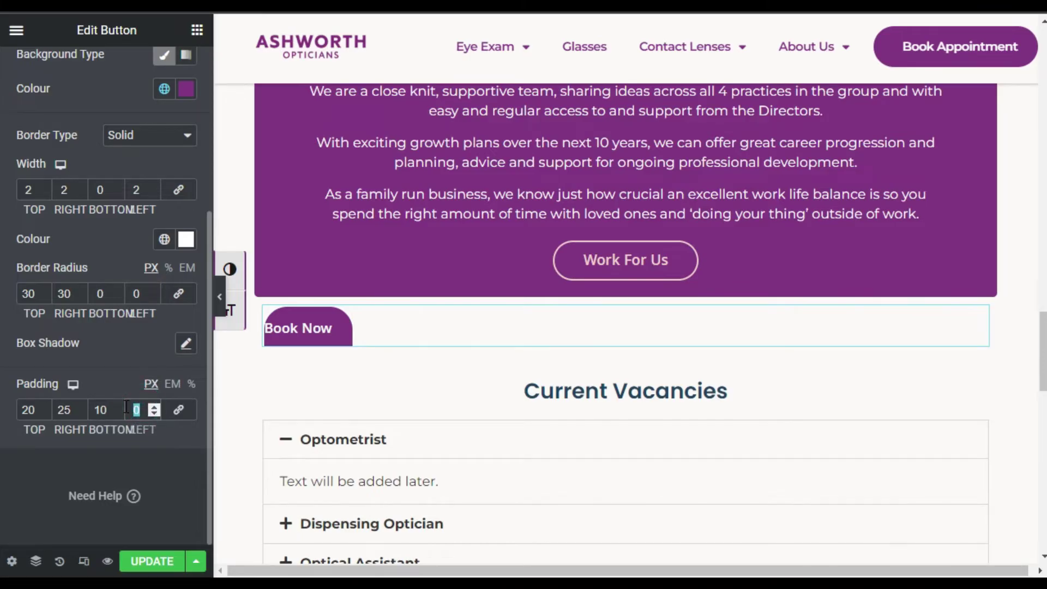
{"action": "type", "text": "25"}
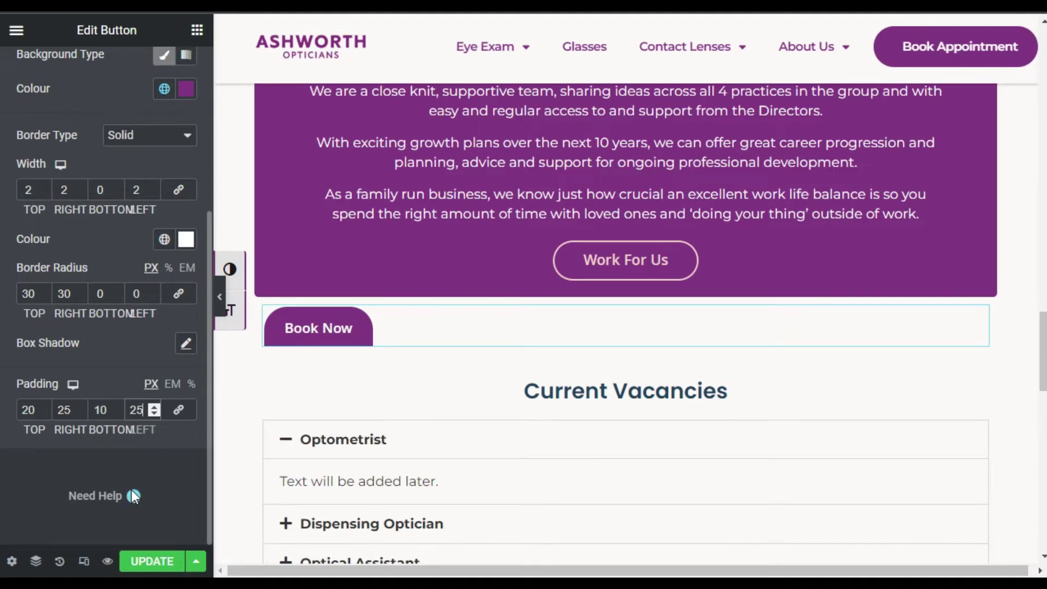
{"action": "scroll", "coordinate": [132, 489], "scroll_direction": "up", "scroll_amount": 4}
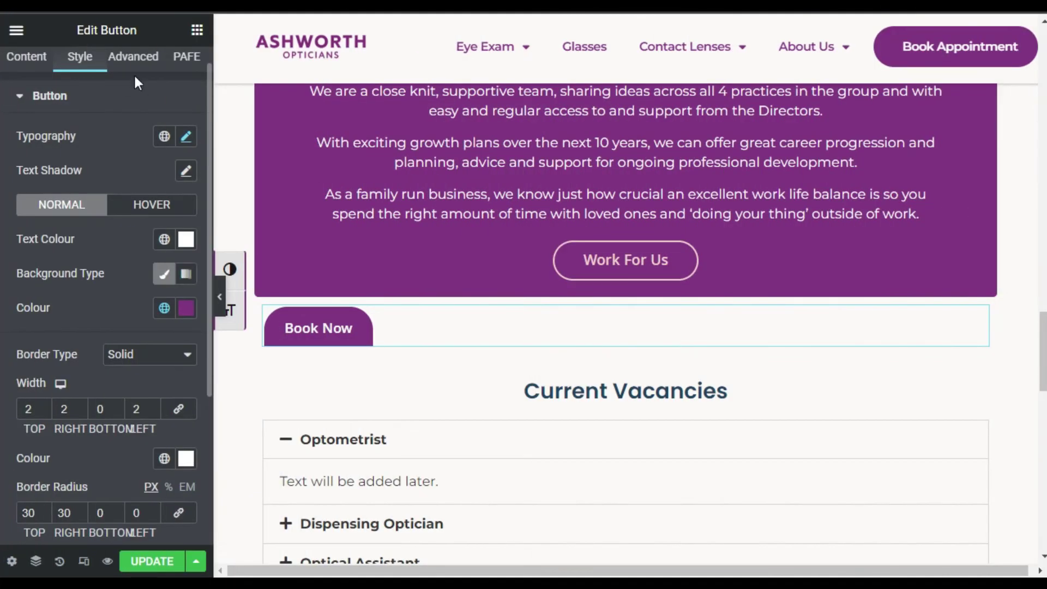
{"action": "scroll", "coordinate": [134, 87], "scroll_direction": "up", "scroll_amount": 1}
Step: Enter the CSS class 'book-now' on the Advanced tab and expand the Custom CSS section
{"action": "left_click", "coordinate": [134, 79]}
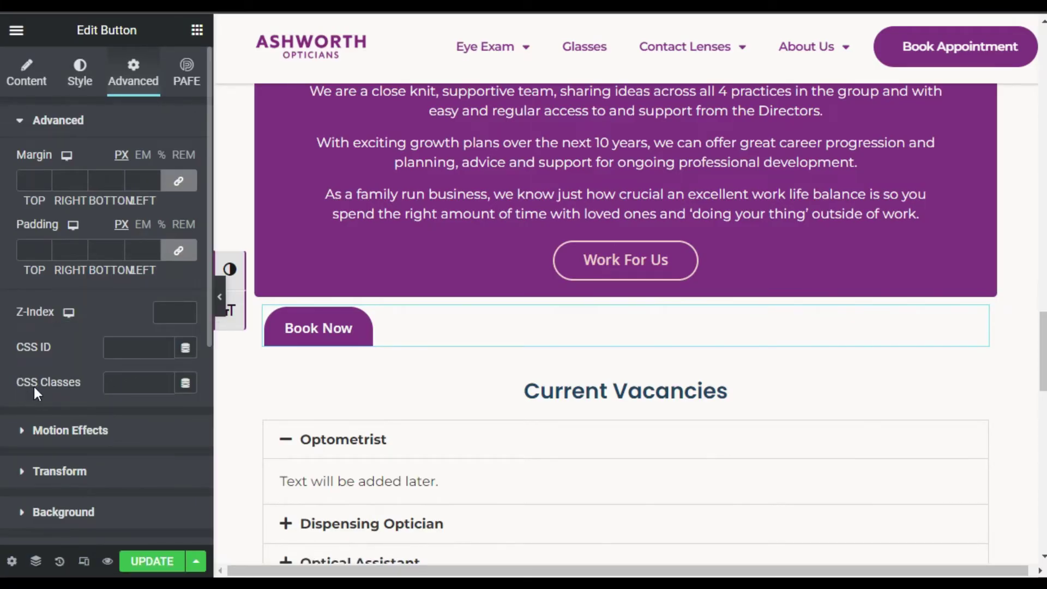
{"action": "left_click", "coordinate": [122, 382]}
{"action": "type", "text": "b"}
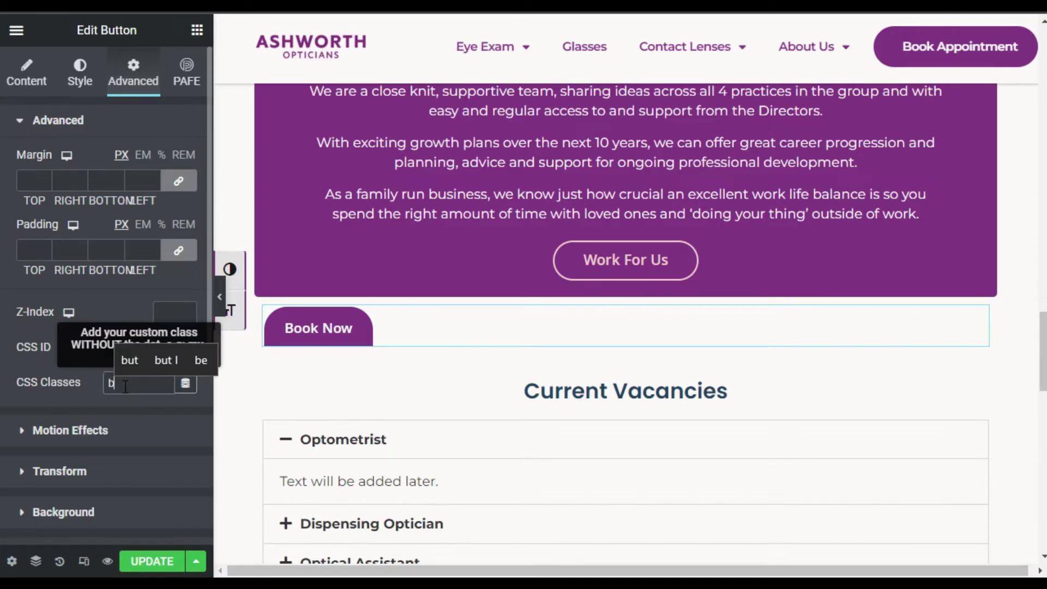
{"action": "type", "text": "ook-now"}
{"action": "key", "text": "ctrl+a"}
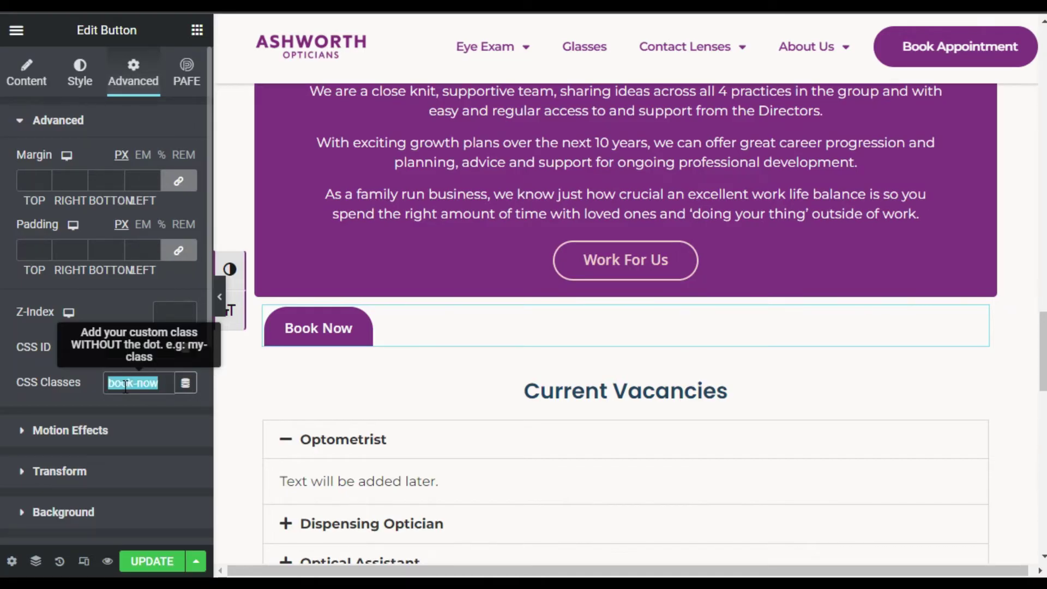
{"action": "scroll", "coordinate": [126, 398], "scroll_direction": "down", "scroll_amount": 5}
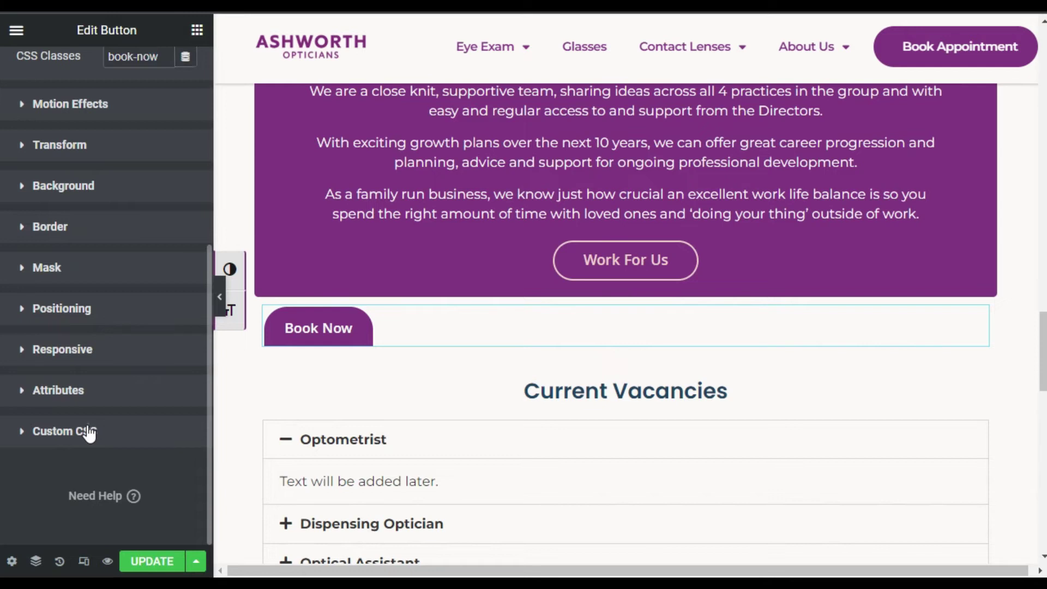
{"action": "left_click", "coordinate": [86, 426]}
{"action": "scroll", "coordinate": [99, 420], "scroll_direction": "down", "scroll_amount": 5}
Step: Write a .book-now custom CSS rule with transform: rotate(270deg)
{"action": "left_click", "coordinate": [60, 202]}
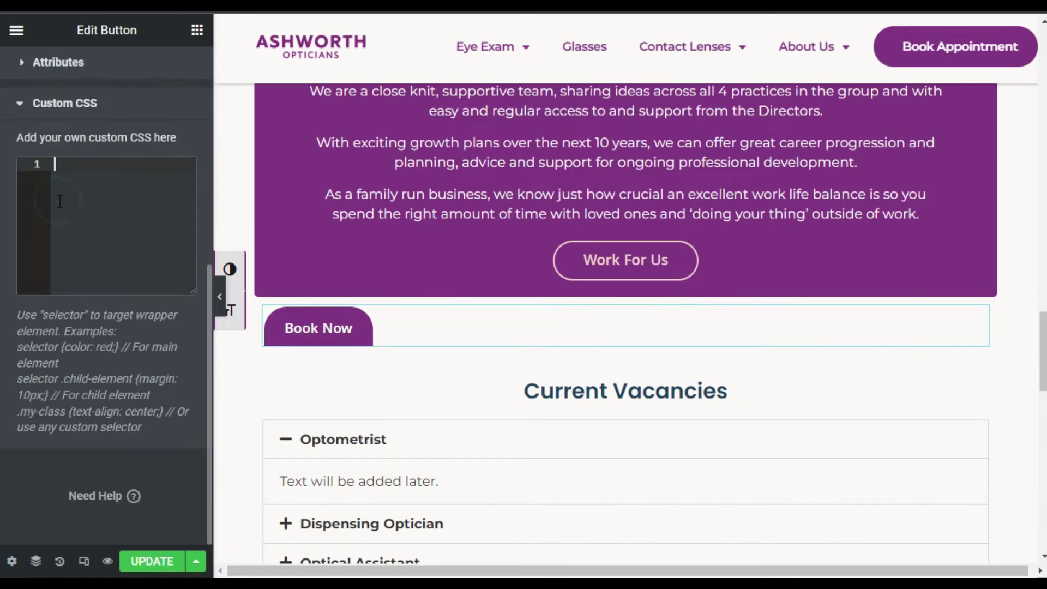
{"action": "type", "text": ".book-now {"}
{"action": "key", "text": "Return"}
{"action": "type", "text": "tra"}
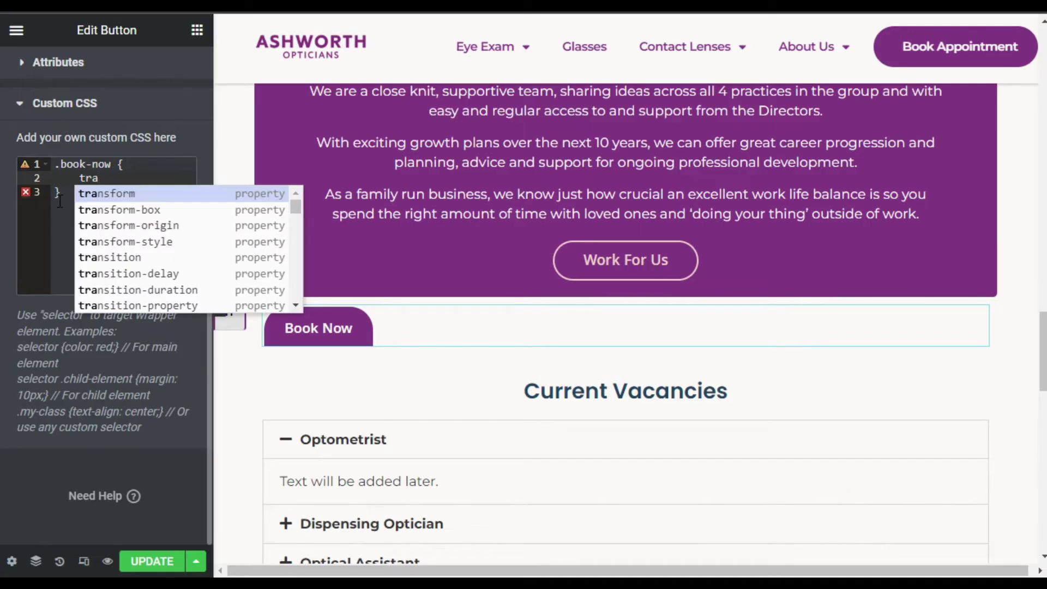
{"action": "type", "text": "nsform: rot"}
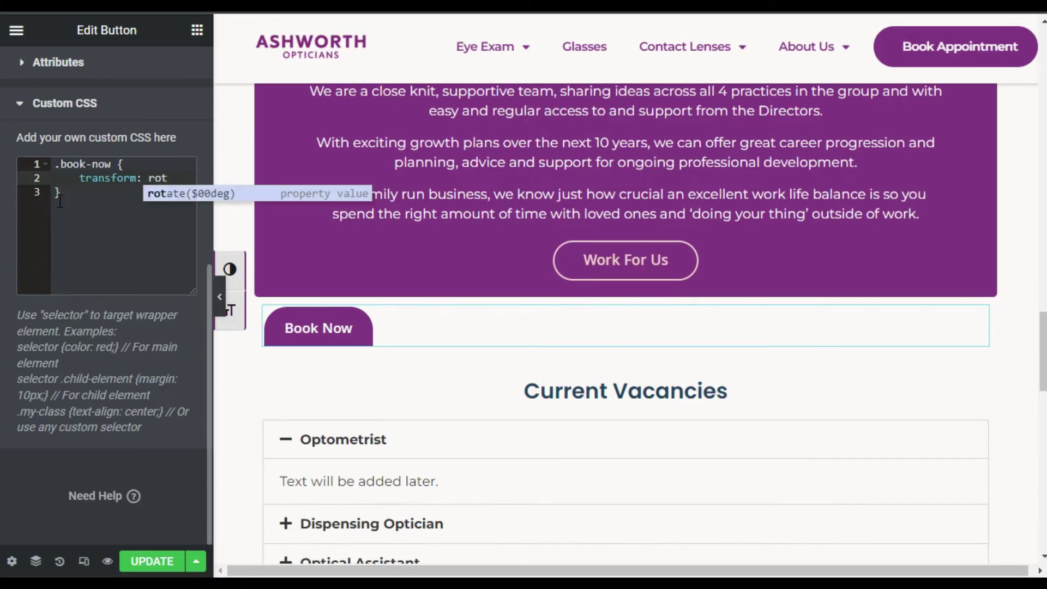
{"action": "key", "text": "Return"}
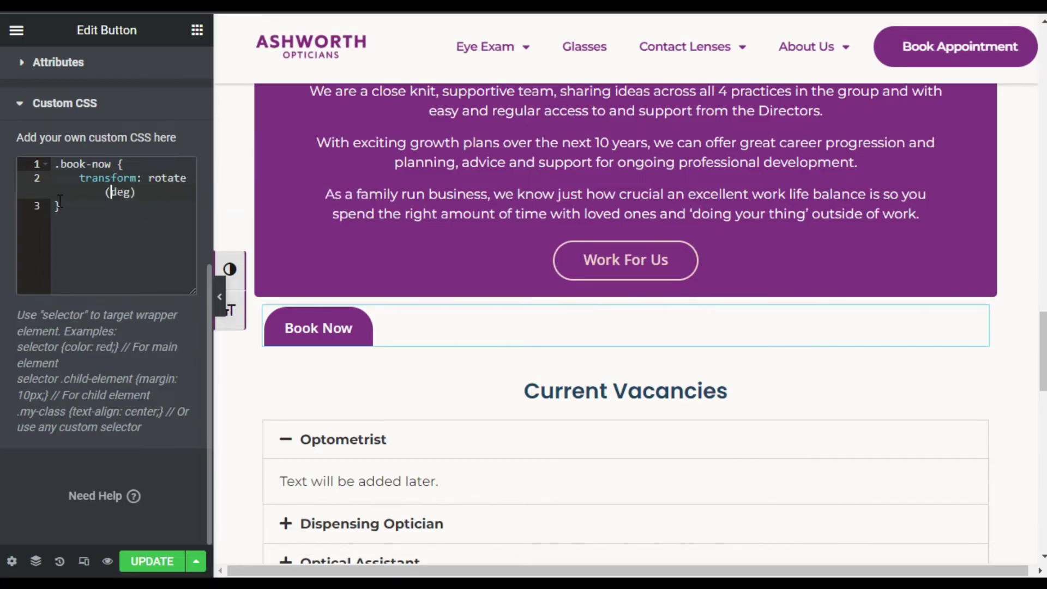
{"action": "type", "text": "27"}
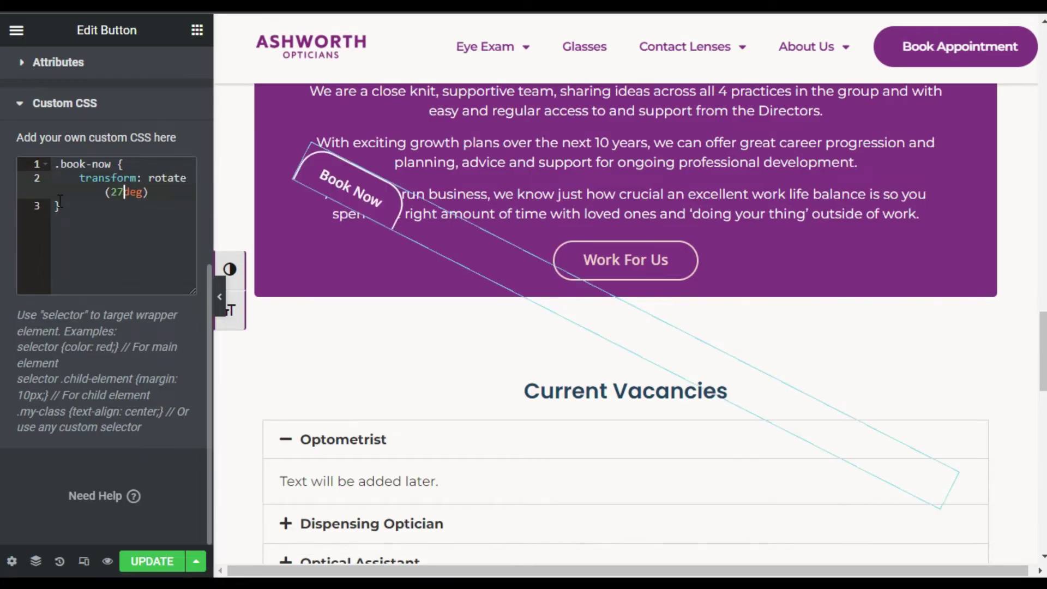
{"action": "type", "text": "0"}
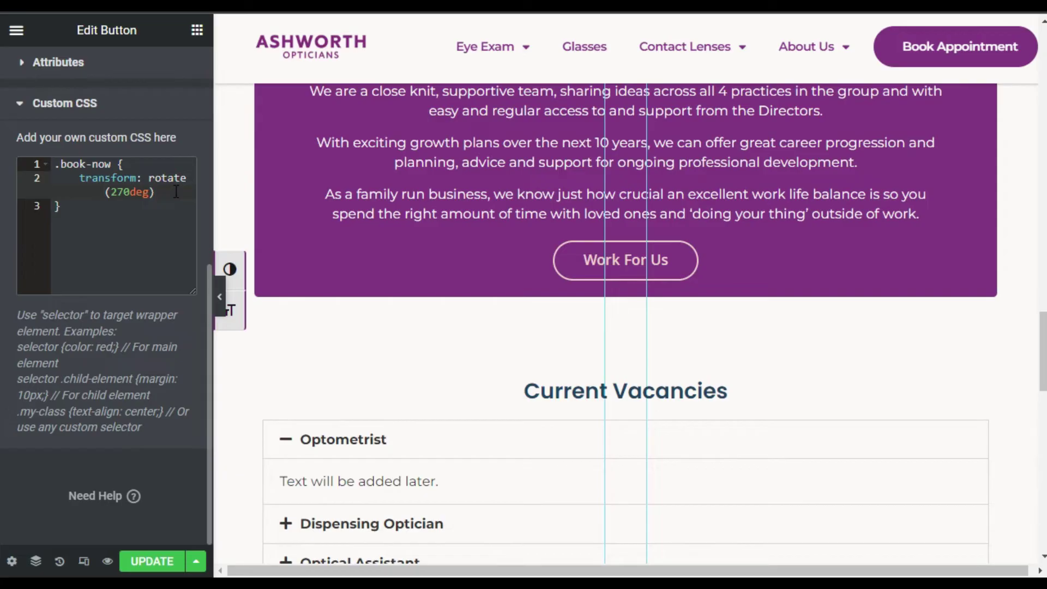
{"action": "scroll", "coordinate": [140, 224], "scroll_direction": "up", "scroll_amount": 8}
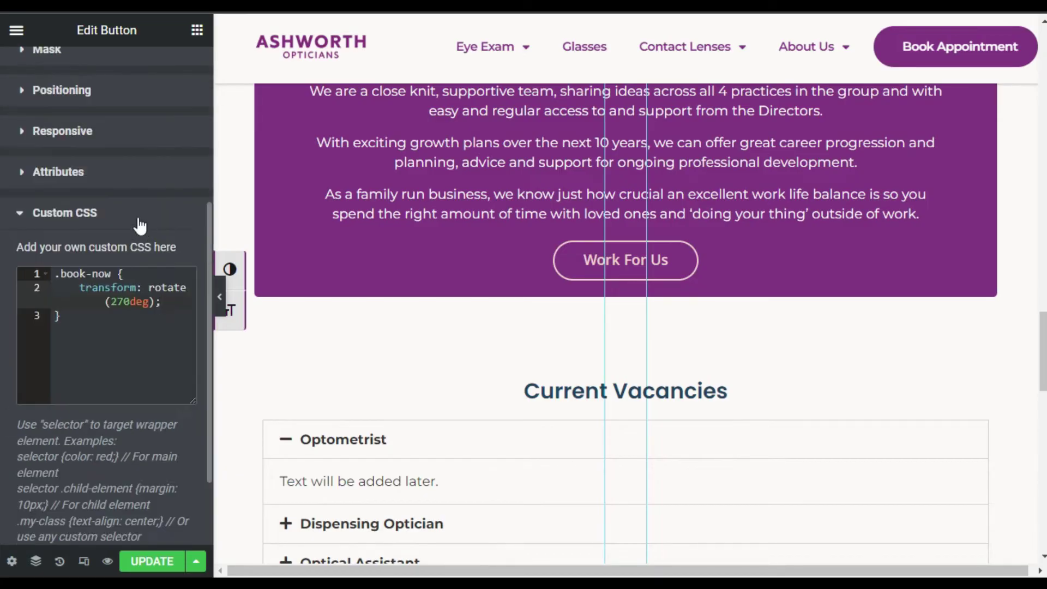
{"action": "left_click", "coordinate": [26, 74]}
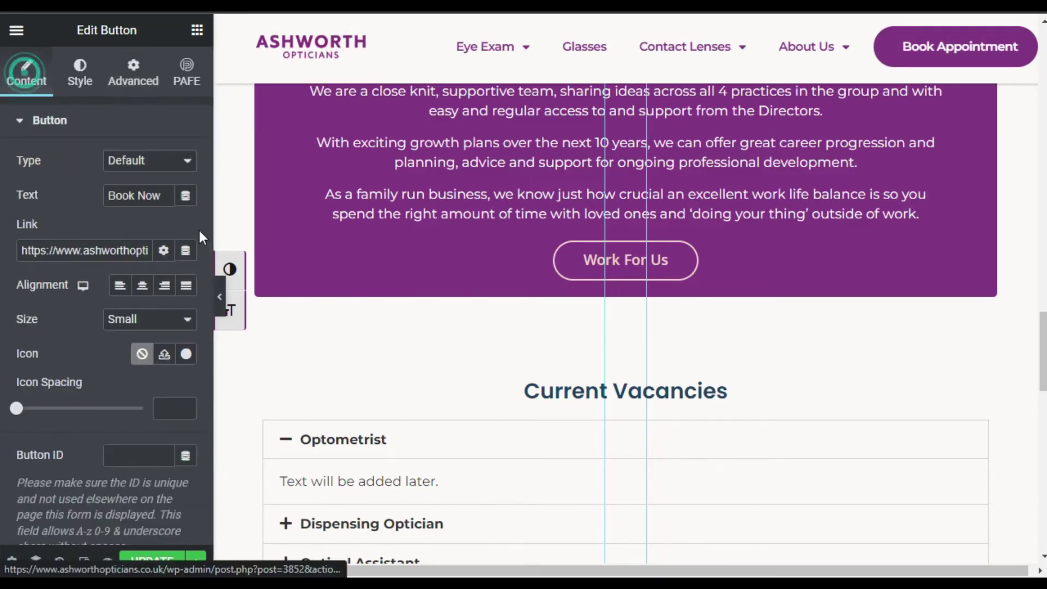
Step: Set the button alignment to Centre and expand the Advanced tab's Positioning section
{"action": "left_click", "coordinate": [142, 286]}
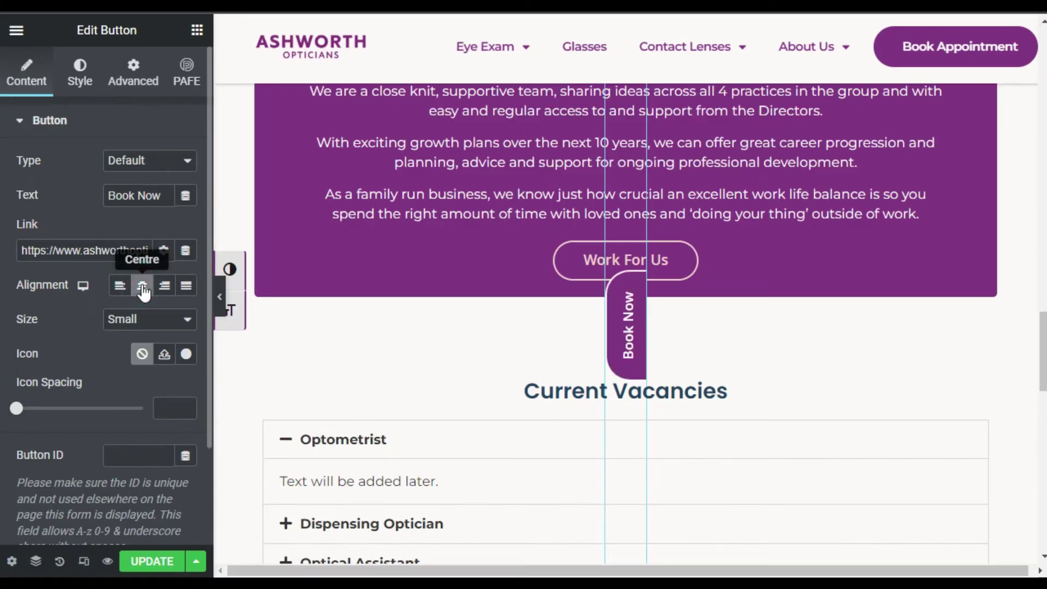
{"action": "left_click", "coordinate": [145, 78]}
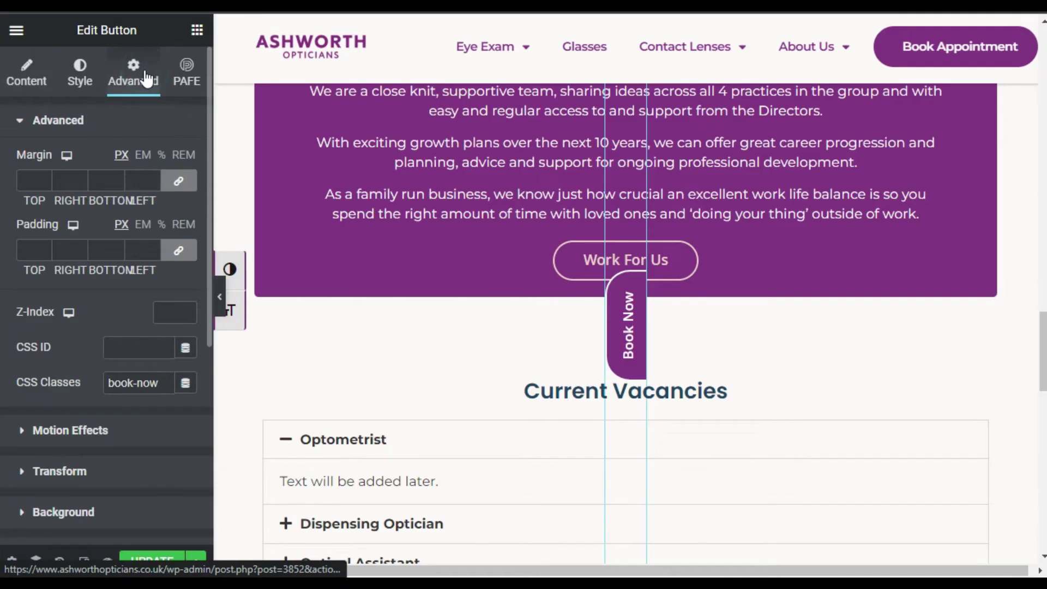
{"action": "scroll", "coordinate": [90, 305], "scroll_direction": "down", "scroll_amount": 6}
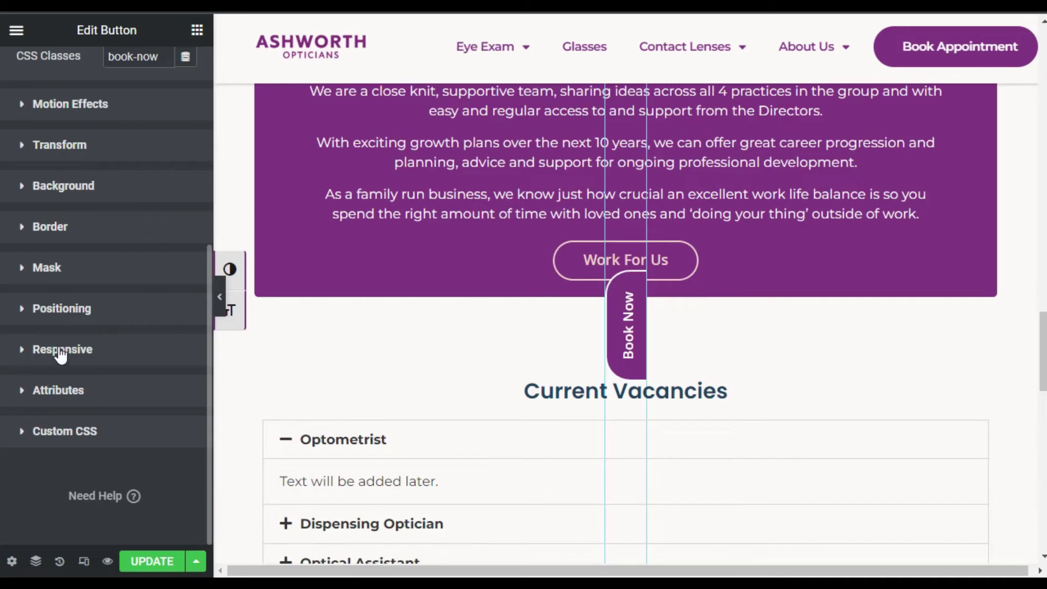
{"action": "left_click", "coordinate": [87, 316]}
Step: Set the button width to Inline (auto) and its position to Fixed
{"action": "scroll", "coordinate": [127, 327], "scroll_direction": "down", "scroll_amount": 3}
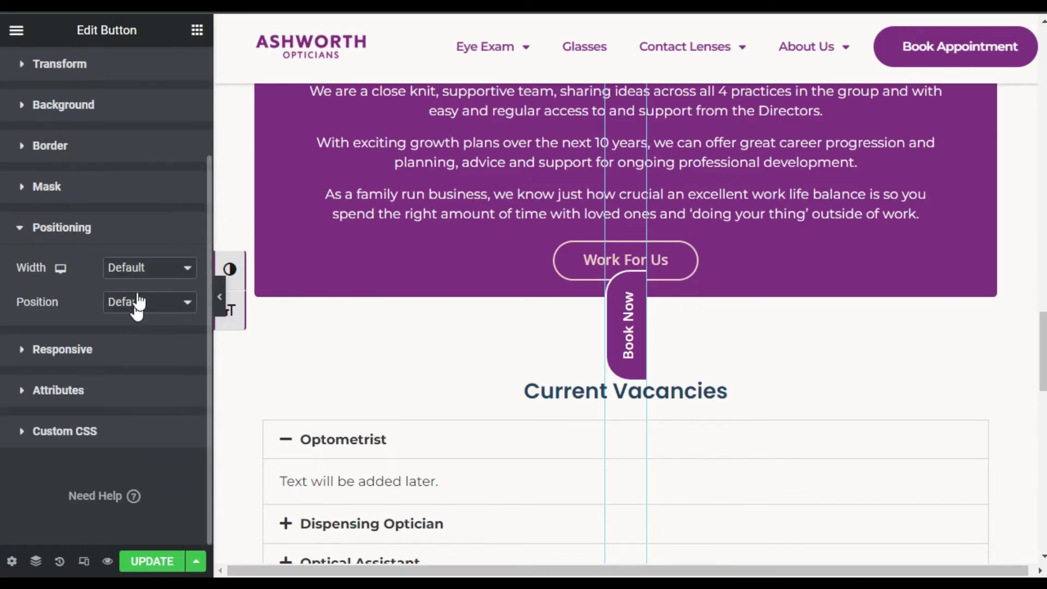
{"action": "left_click", "coordinate": [117, 271]}
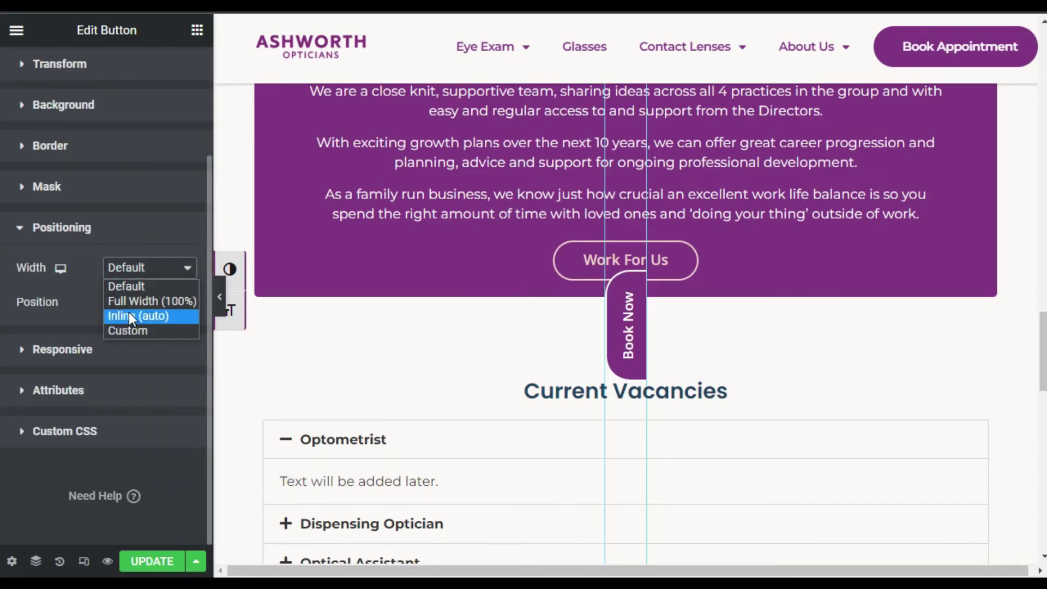
{"action": "left_click", "coordinate": [129, 315]}
{"action": "left_click", "coordinate": [125, 337]}
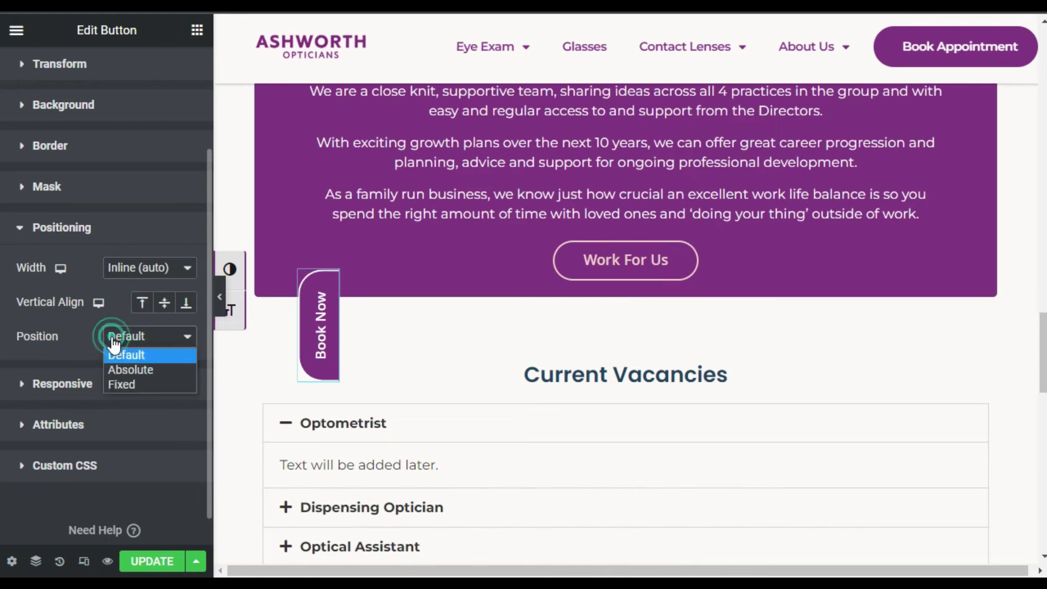
{"action": "left_click", "coordinate": [162, 388]}
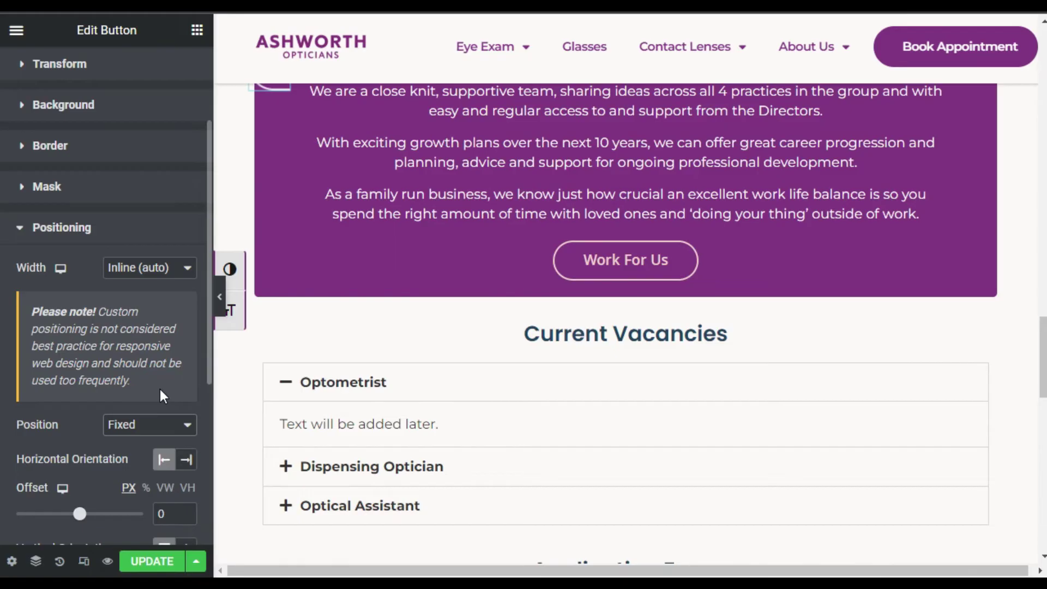
Step: Anchor the button to the right with a horizontal offset of -44 %
{"action": "scroll", "coordinate": [160, 388], "scroll_direction": "down", "scroll_amount": 4}
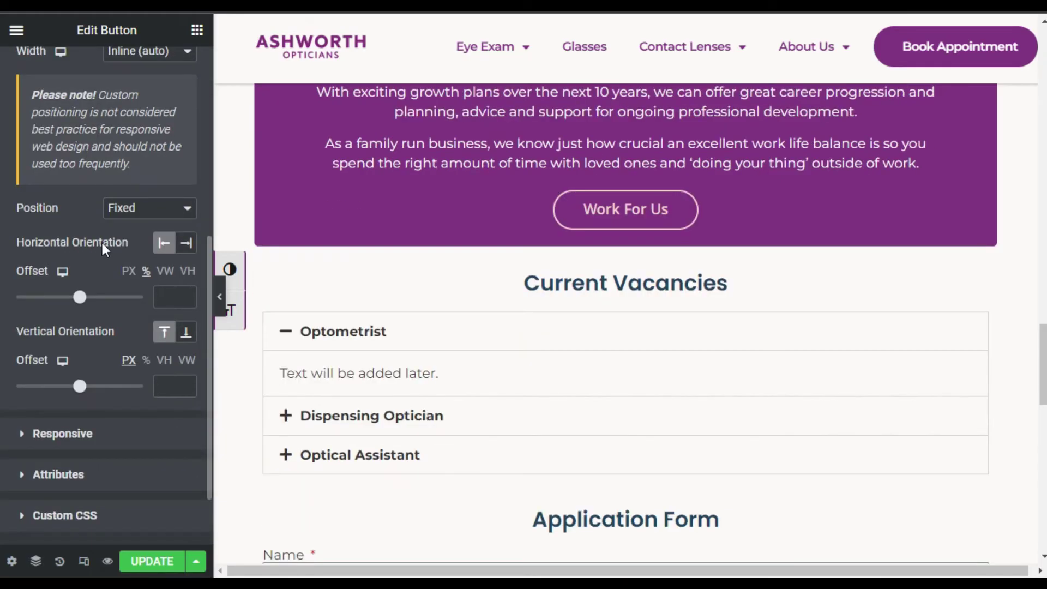
{"action": "left_click", "coordinate": [188, 243]}
{"action": "scroll", "coordinate": [532, 349], "scroll_direction": "up", "scroll_amount": 12}
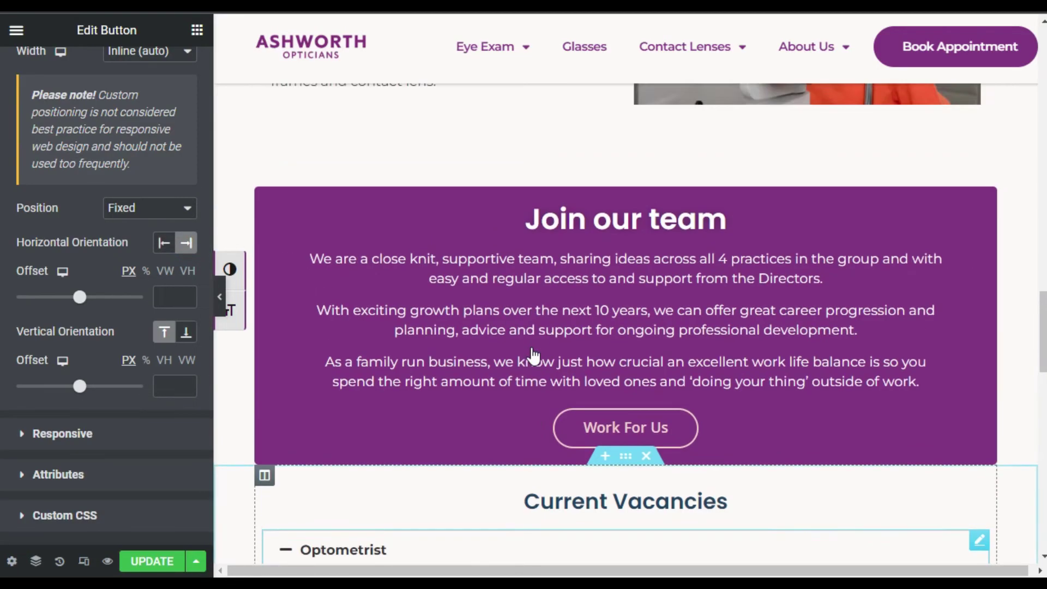
{"action": "left_click", "coordinate": [172, 293]}
{"action": "type", "text": "-44"}
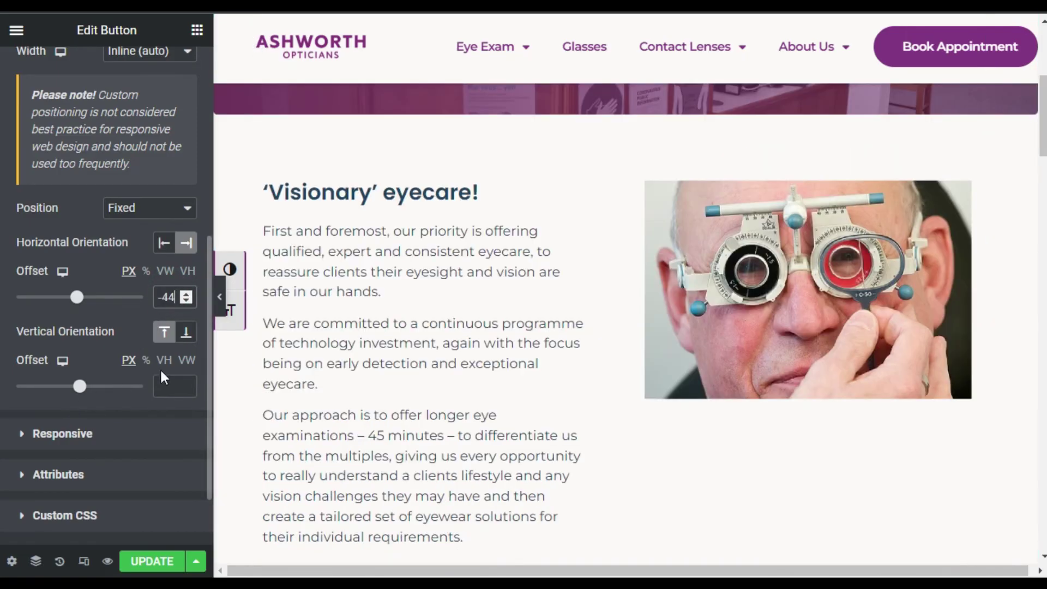
{"action": "left_click", "coordinate": [146, 271]}
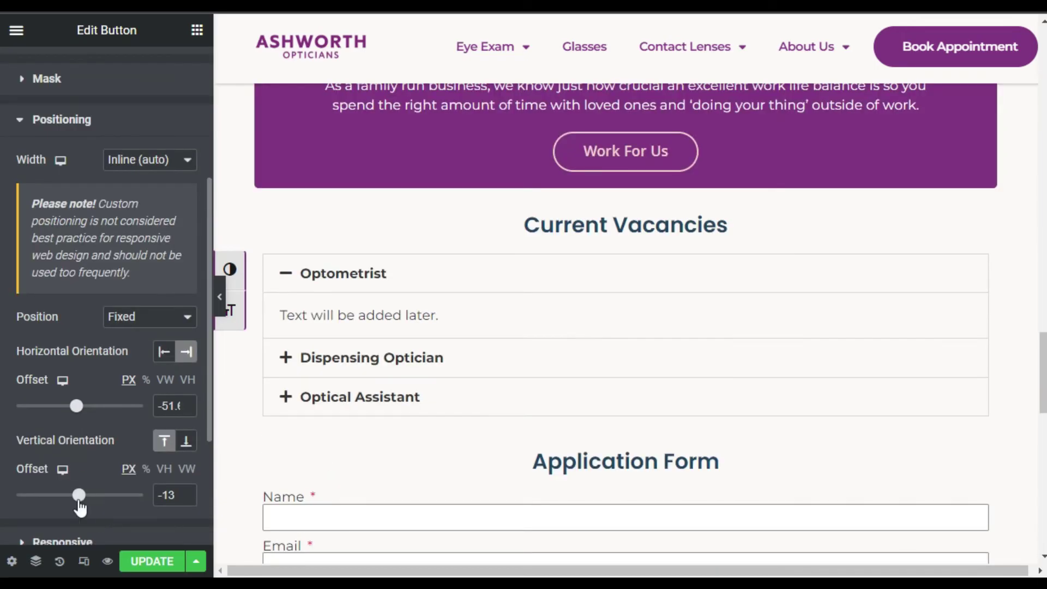
Step: Set the vertical offset to 300 and save the page with Update
{"action": "left_click_drag", "start_coordinate": [79, 496], "coordinate": [96, 497]}
{"action": "double_click", "coordinate": [166, 495]}
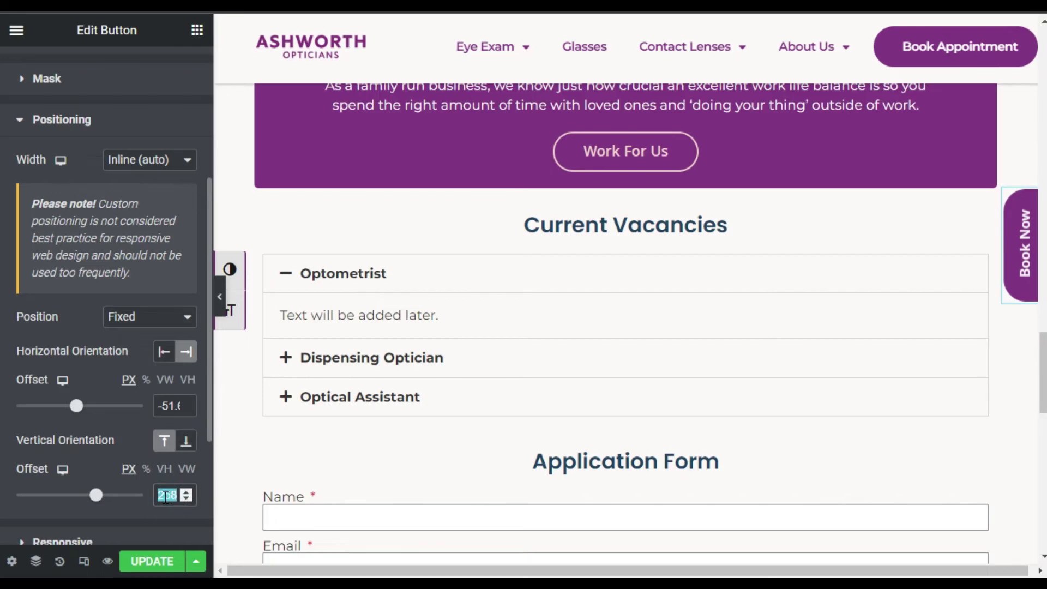
{"action": "type", "text": "300"}
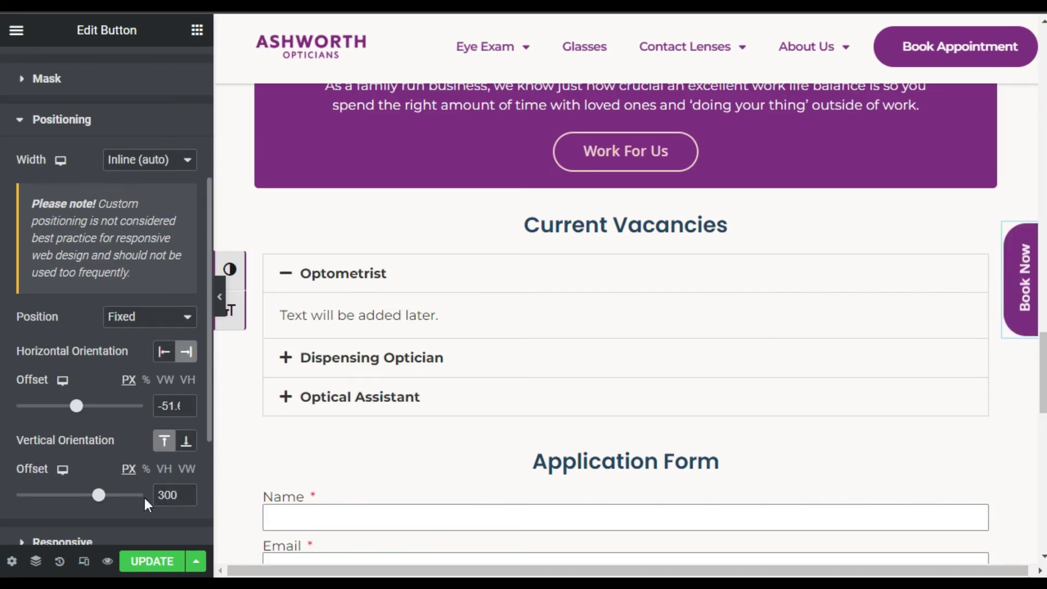
{"action": "scroll", "coordinate": [143, 495], "scroll_direction": "down", "scroll_amount": 2}
{"action": "left_click", "coordinate": [148, 564]}
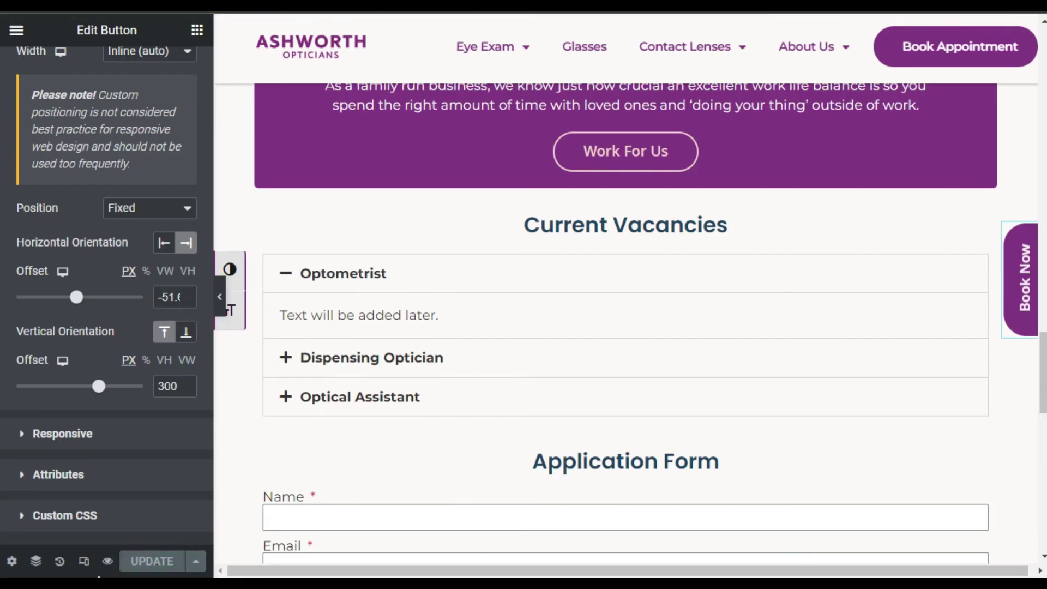
Step: Open the live preview, scroll the page, and click the fixed Book Now tab on the right edge
{"action": "left_click", "coordinate": [107, 561]}
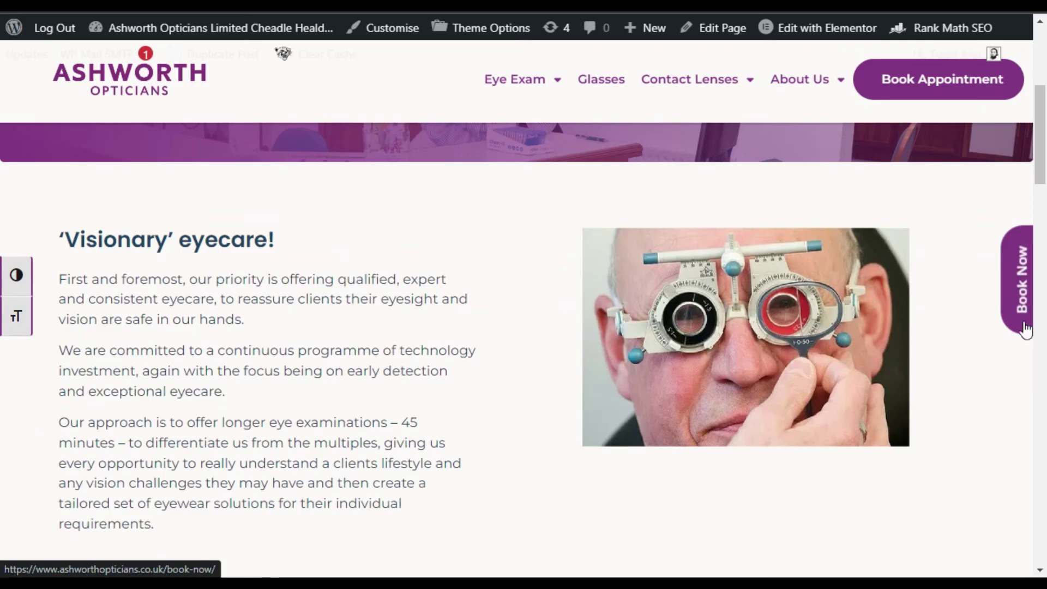
{"action": "scroll", "coordinate": [1000, 386], "scroll_direction": "down", "scroll_amount": 2}
{"action": "left_click", "coordinate": [1017, 282]}
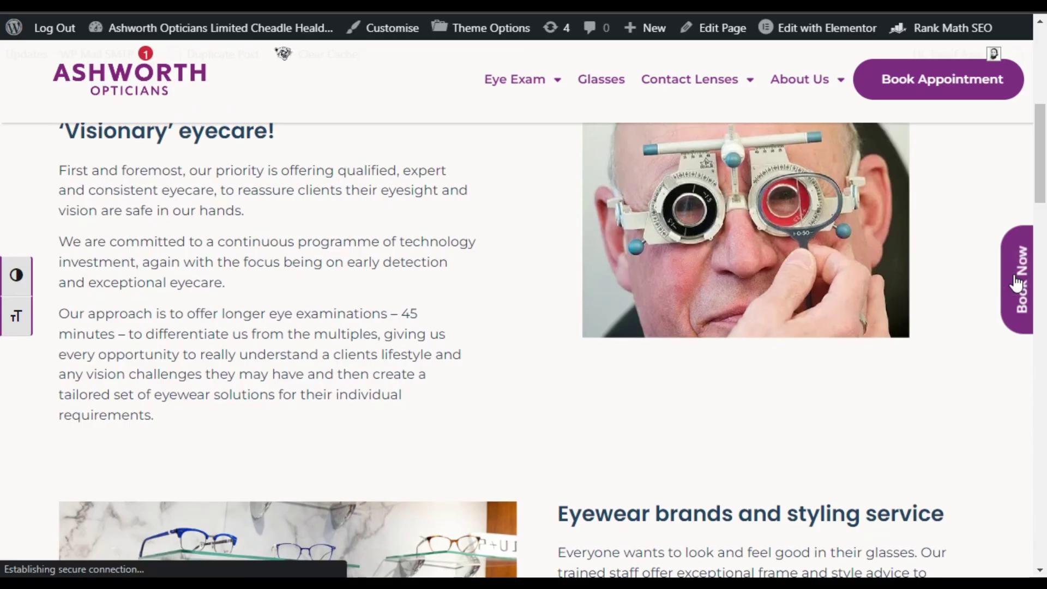